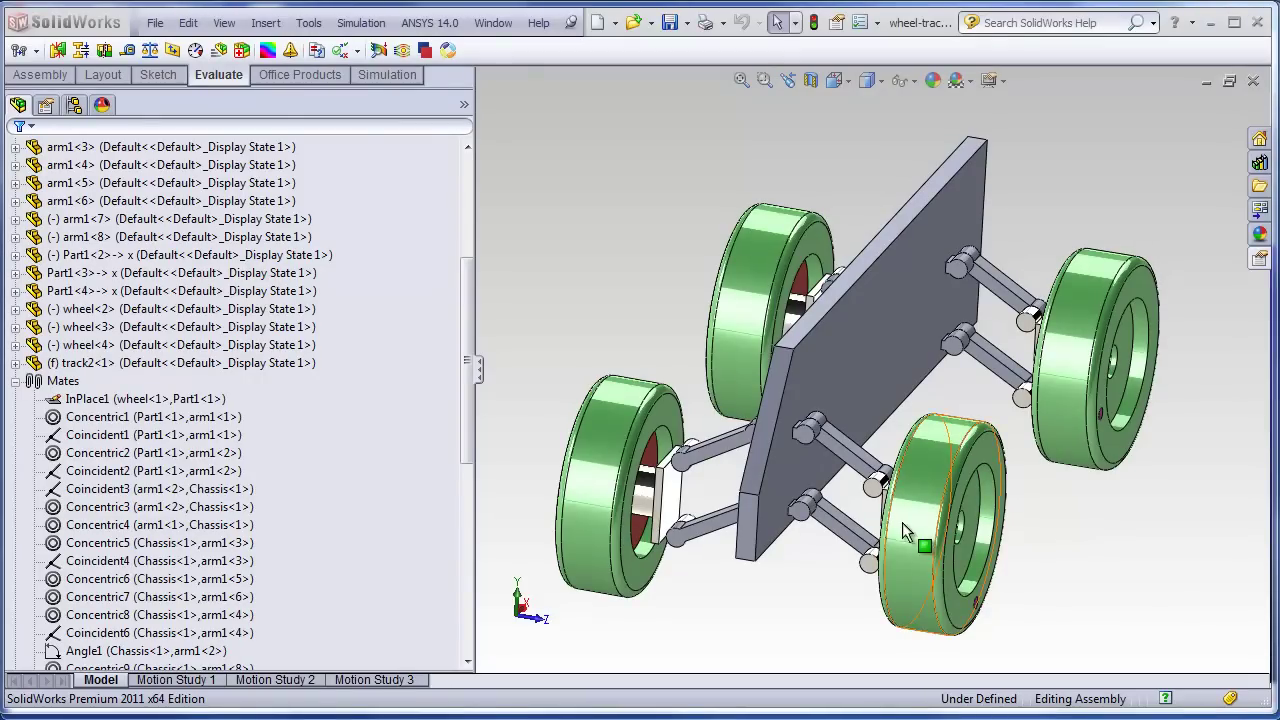
# Orbit the four-wheeled vehicle and move one wheel with its suspension arms to check how it travels relative to the chassis.
pyautogui.moveTo(909, 534)
pyautogui.mouseDown()
pyautogui.moveTo(918, 527)
pyautogui.moveTo(903, 520)
pyautogui.moveTo(909, 609)
pyautogui.moveTo(903, 537)
pyautogui.moveTo(931, 534)
pyautogui.moveTo(916, 534)
pyautogui.mouseUp()
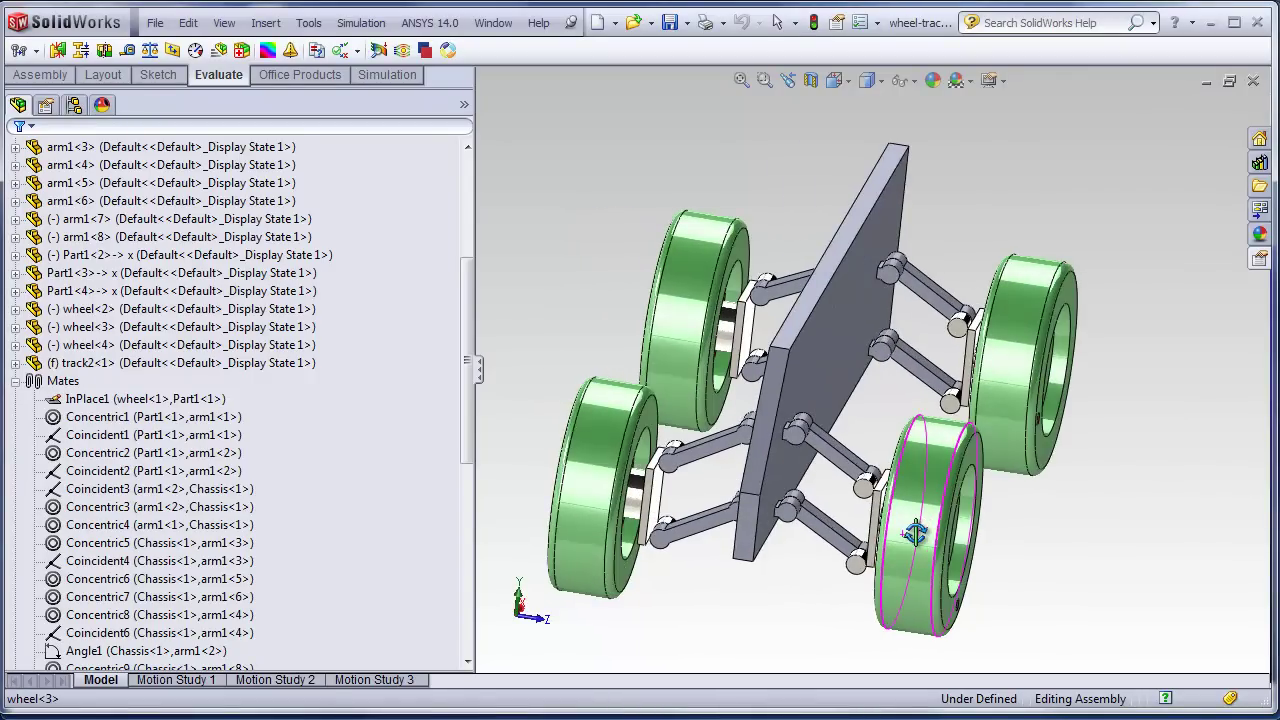
pyautogui.moveTo(923, 545); pyautogui.dragTo(933, 543, button='middle')
pyautogui.moveTo(933, 542)
pyautogui.mouseDown()
pyautogui.moveTo(926, 592)
pyautogui.moveTo(915, 560)
pyautogui.mouseUp()
pyautogui.click(678, 253)
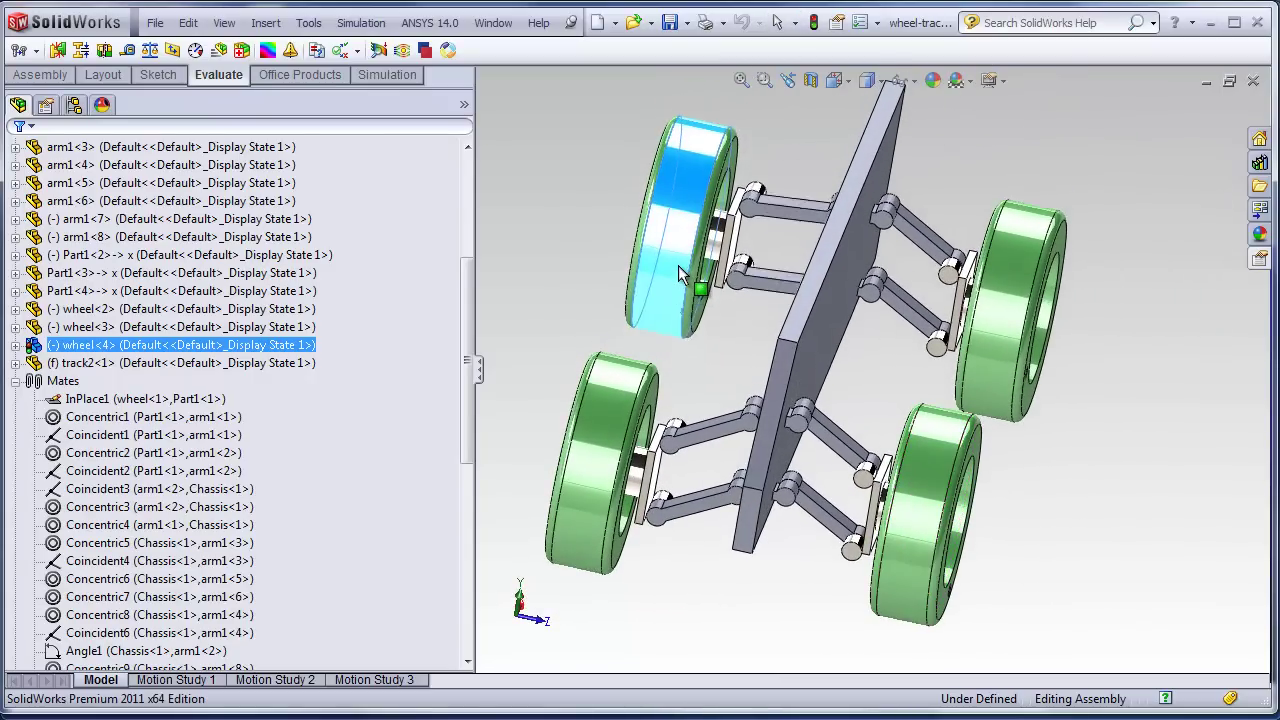
pyautogui.moveTo(678, 253)
pyautogui.mouseDown()
pyautogui.moveTo(673, 303)
pyautogui.moveTo(684, 216)
pyautogui.moveTo(683, 323)
pyautogui.moveTo(682, 272)
pyautogui.moveTo(752, 336)
pyautogui.mouseUp()
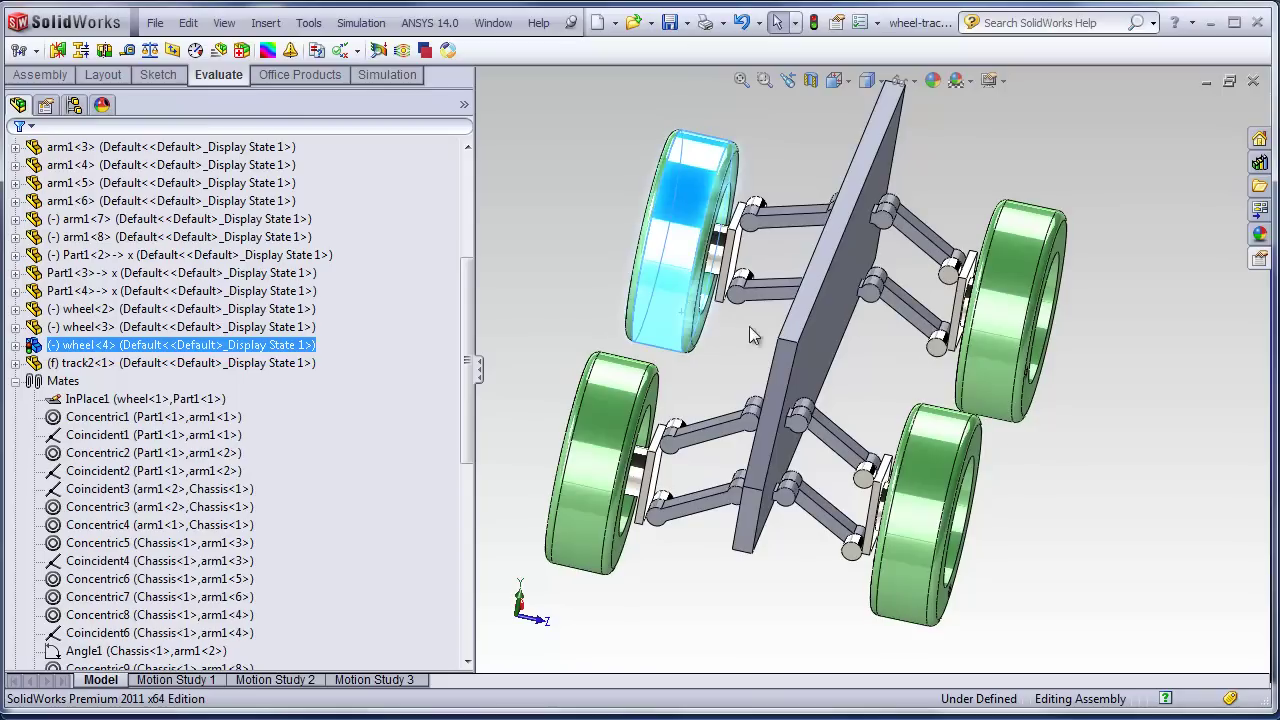
pyautogui.click(1082, 507)
# Examine the vehicle from several angles and the sloped track with its raised pads, dismissing the network password prompt.
pyautogui.scroll(6, 1043, 456)
pyautogui.scroll(-3, 836, 397)
pyautogui.scroll(-1, 836, 397)
pyautogui.moveTo(942, 455)
pyautogui.mouseDown(button='middle')
pyautogui.moveTo(948, 417)
pyautogui.moveTo(934, 428)
pyautogui.moveTo(945, 445)
pyautogui.mouseUp(button='middle')
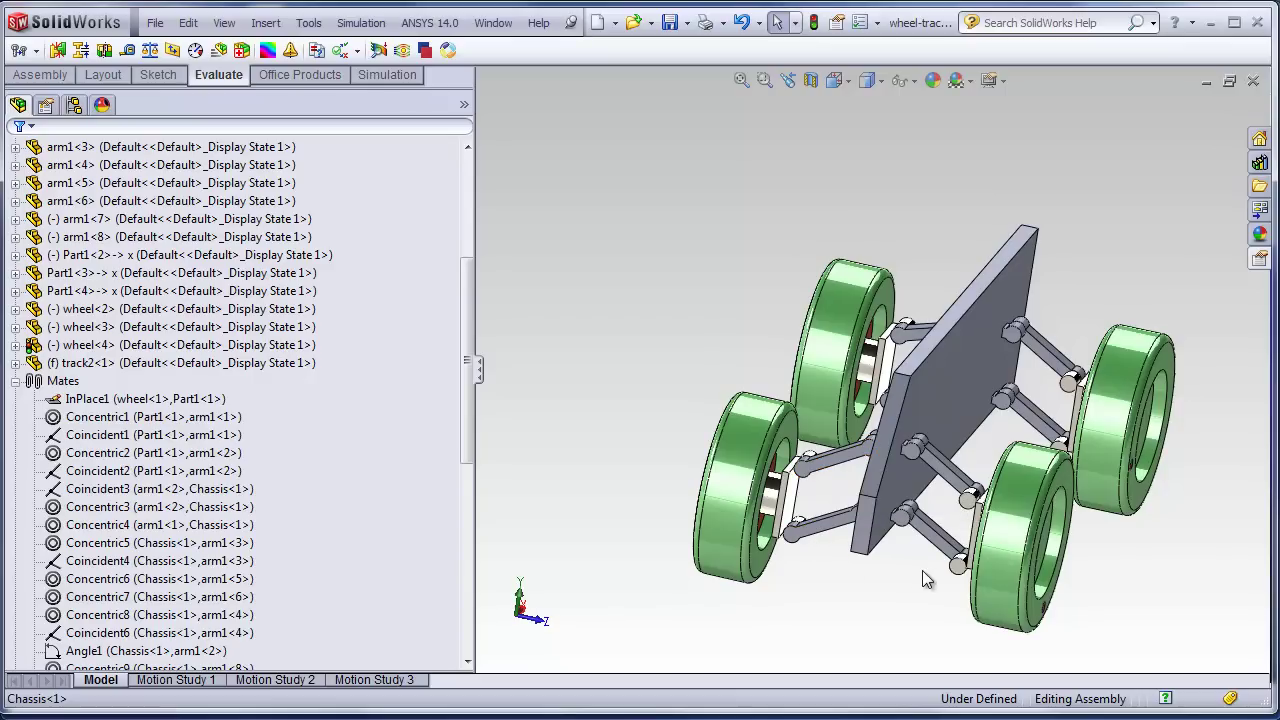
pyautogui.scroll(14, 922, 568)
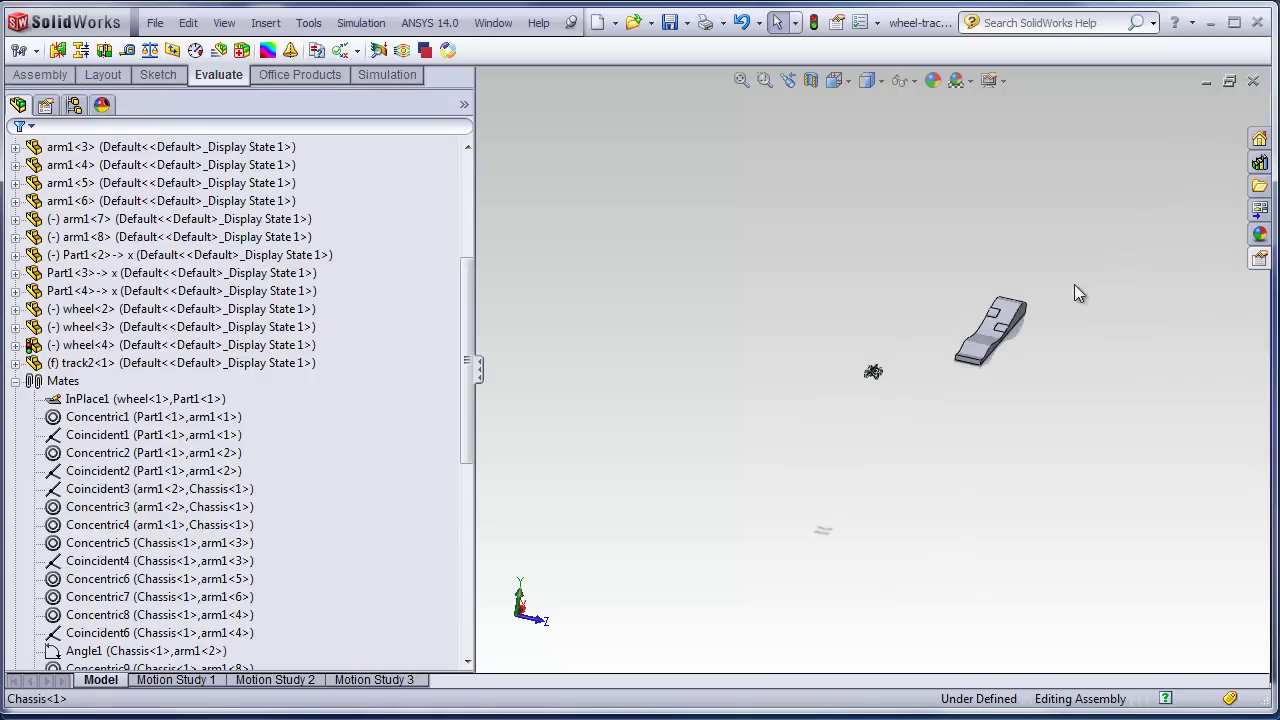
pyautogui.scroll(-6, 1070, 281)
pyautogui.click(782, 431)
pyautogui.moveTo(782, 431)
pyautogui.mouseDown(button='middle')
pyautogui.moveTo(706, 391)
pyautogui.moveTo(679, 393)
pyautogui.moveTo(806, 406)
pyautogui.moveTo(774, 417)
pyautogui.mouseUp(button='middle')
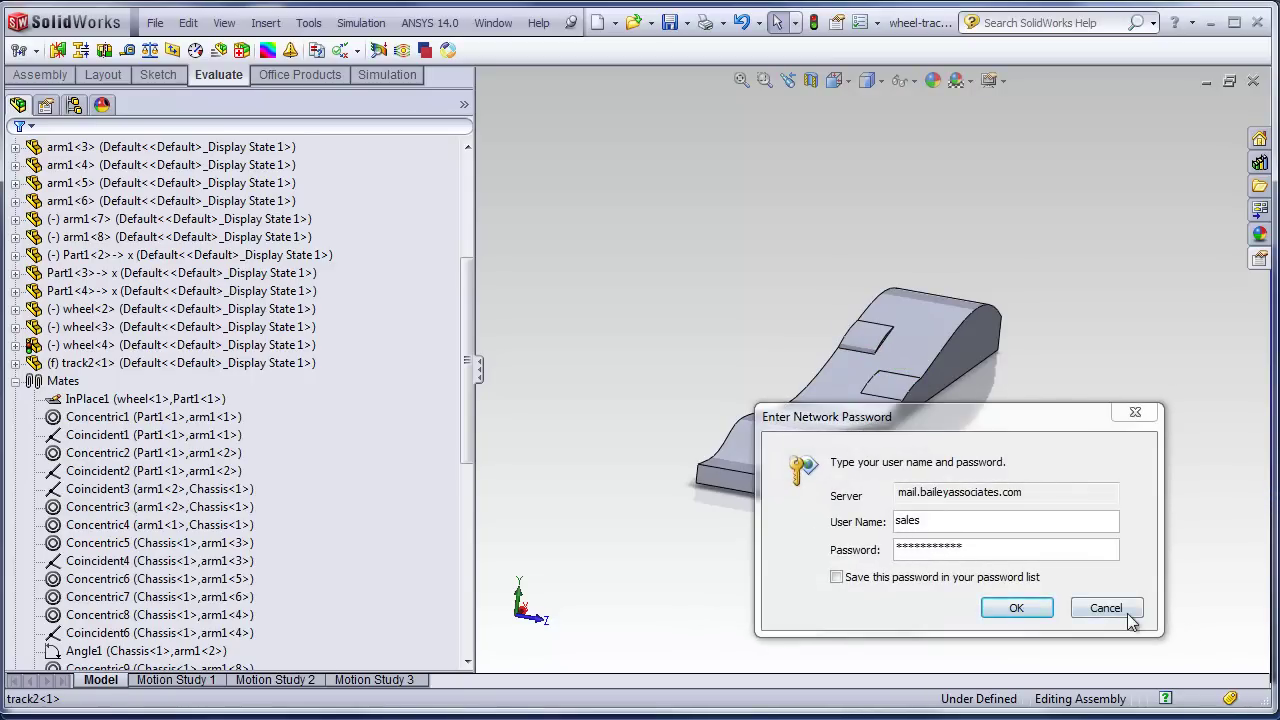
pyautogui.click(1106, 608)
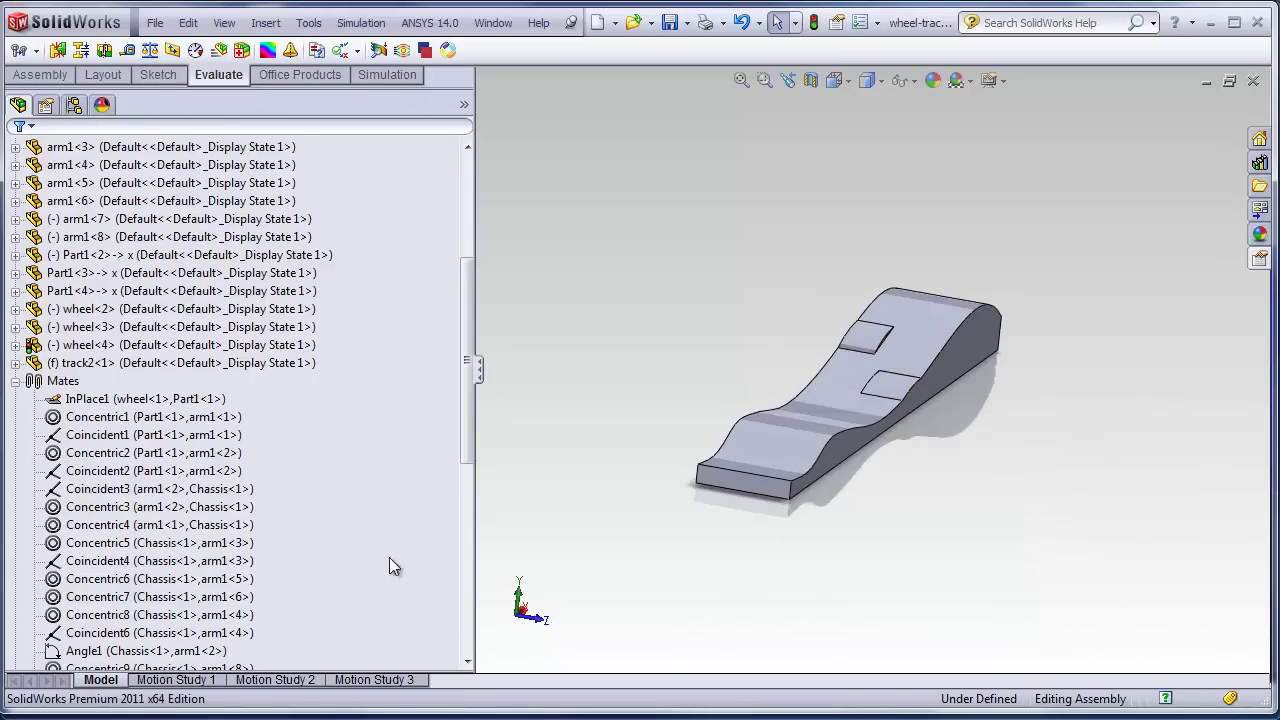
# Open Motion Study 3 and review the available study types, keeping Motion Analysis.
pyautogui.click(360, 681)
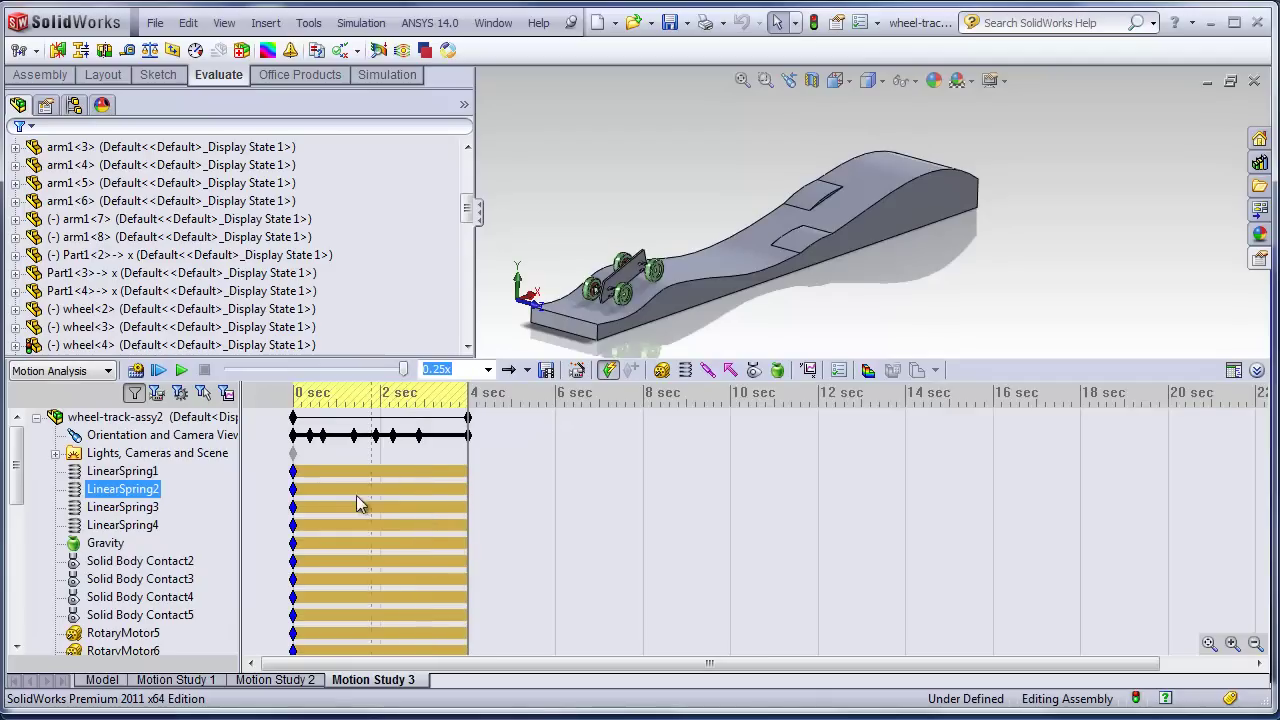
pyautogui.click(107, 372)
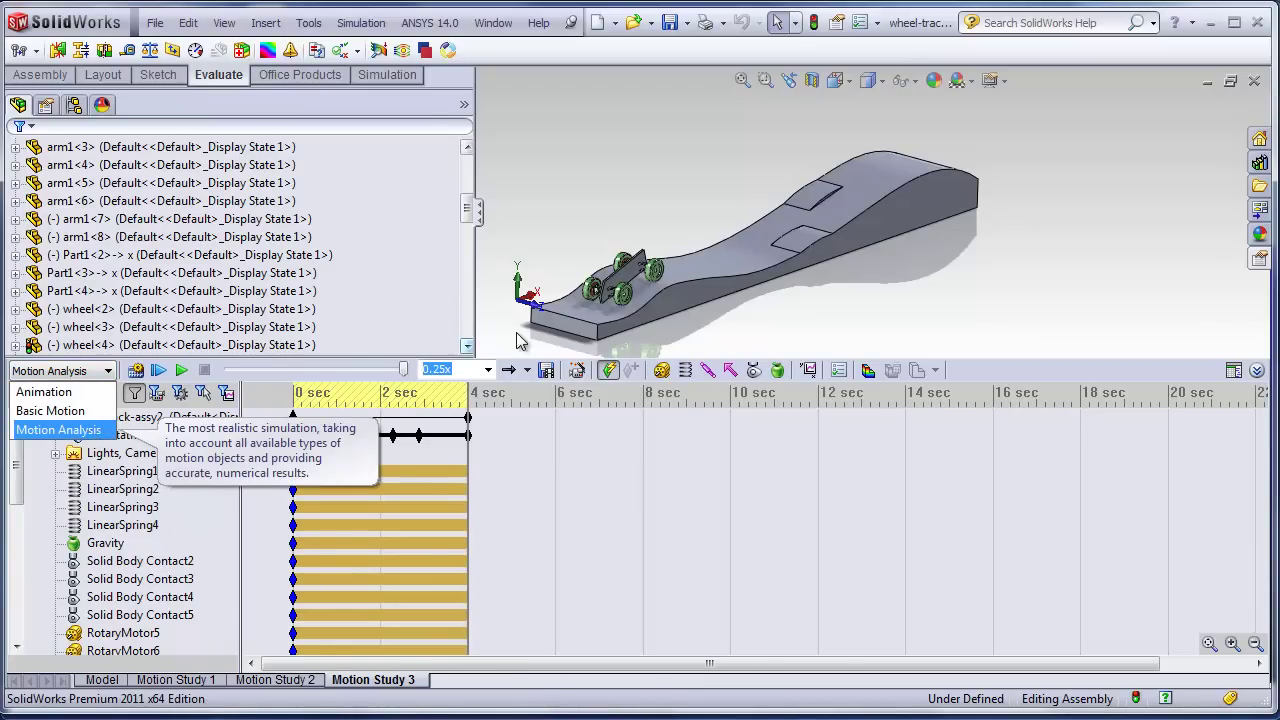
pyautogui.click(515, 341)
pyautogui.click(368, 432)
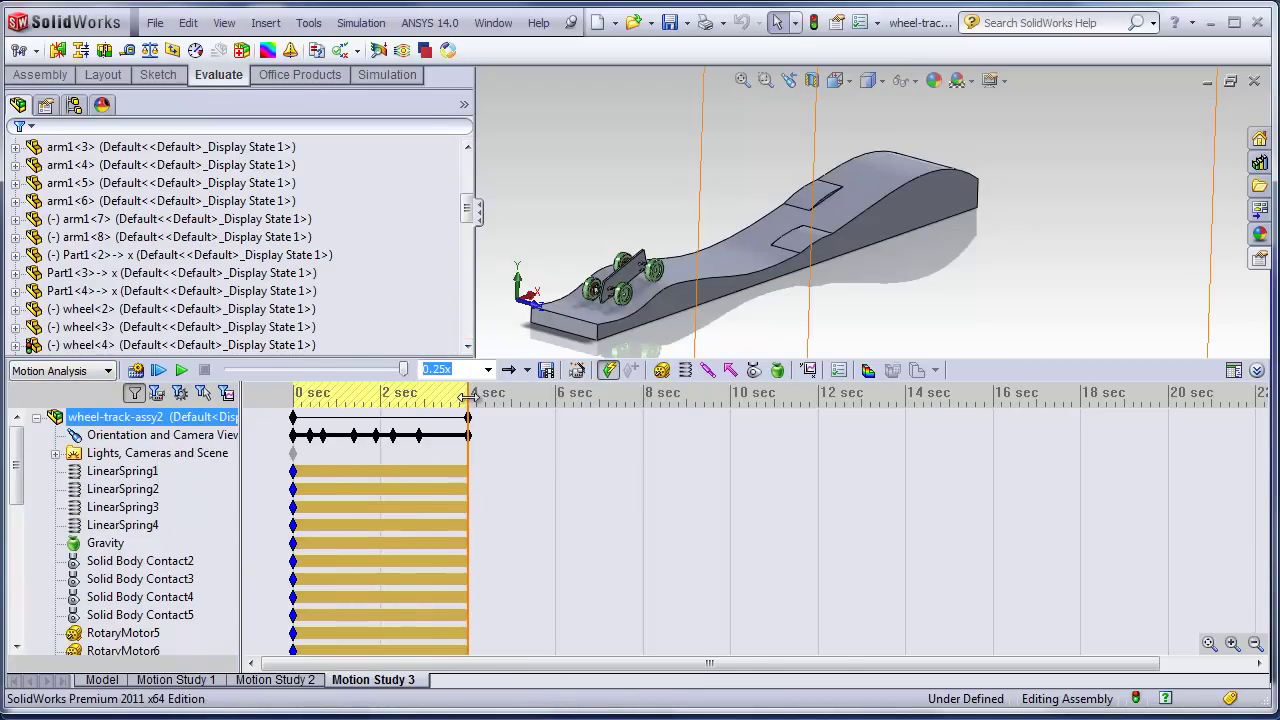
# Set the study time to 0 sec and highlight LinearSpring1 through LinearSpring4 in the vehicle's suspension.
pyautogui.moveTo(468, 398); pyautogui.dragTo(296, 398)
pyautogui.click(140, 475)
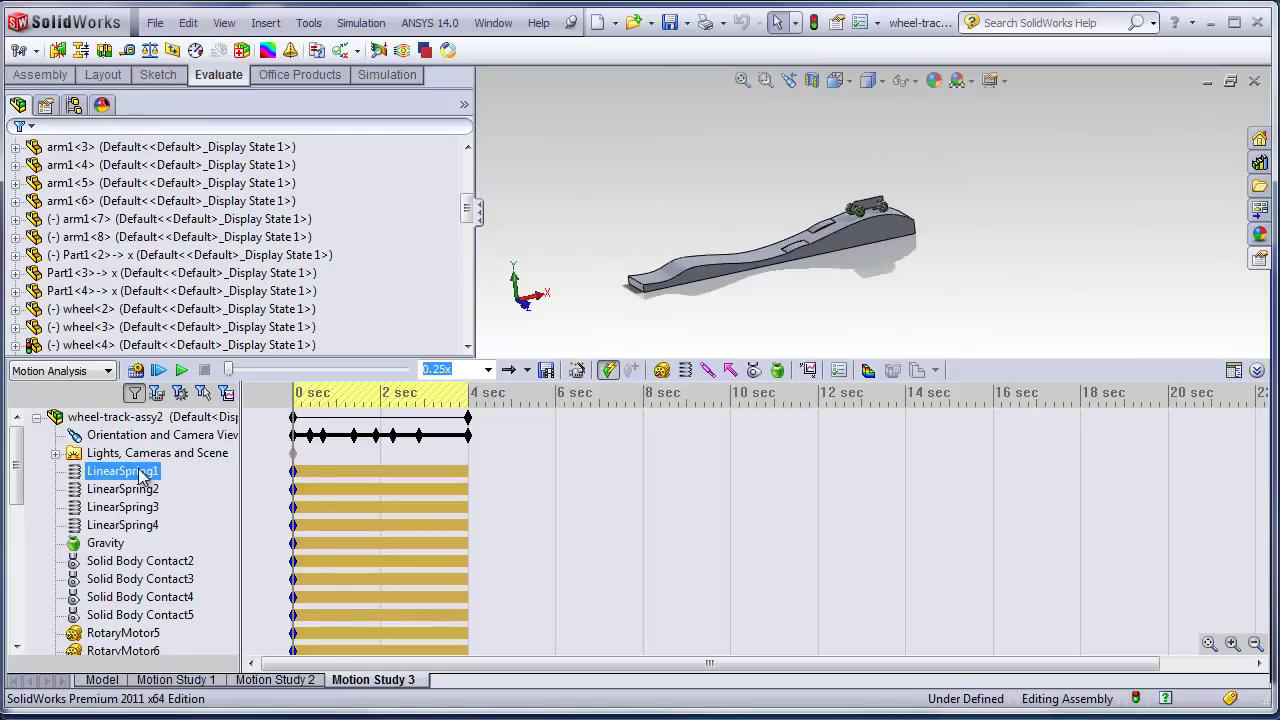
pyautogui.middleClick(776, 253)
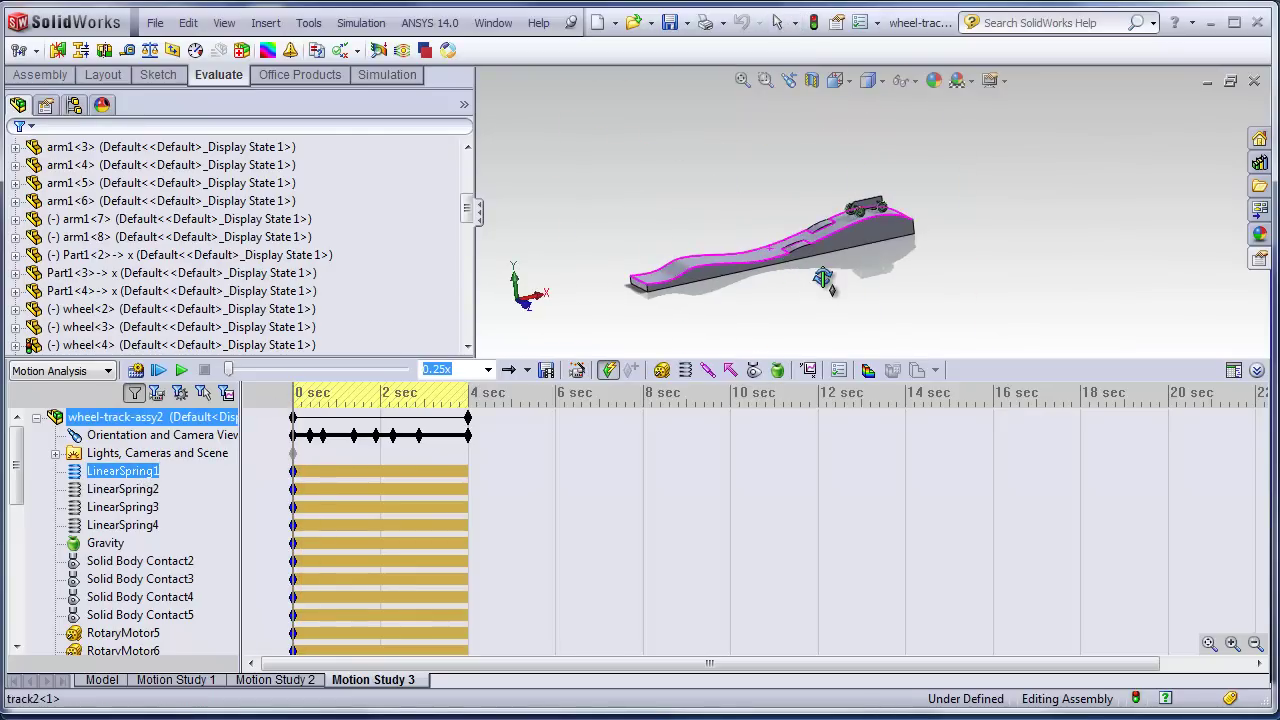
pyautogui.moveTo(823, 280); pyautogui.dragTo(769, 270, button='middle')
pyautogui.scroll(2, 827, 175)
pyautogui.scroll(-8, 848, 215)
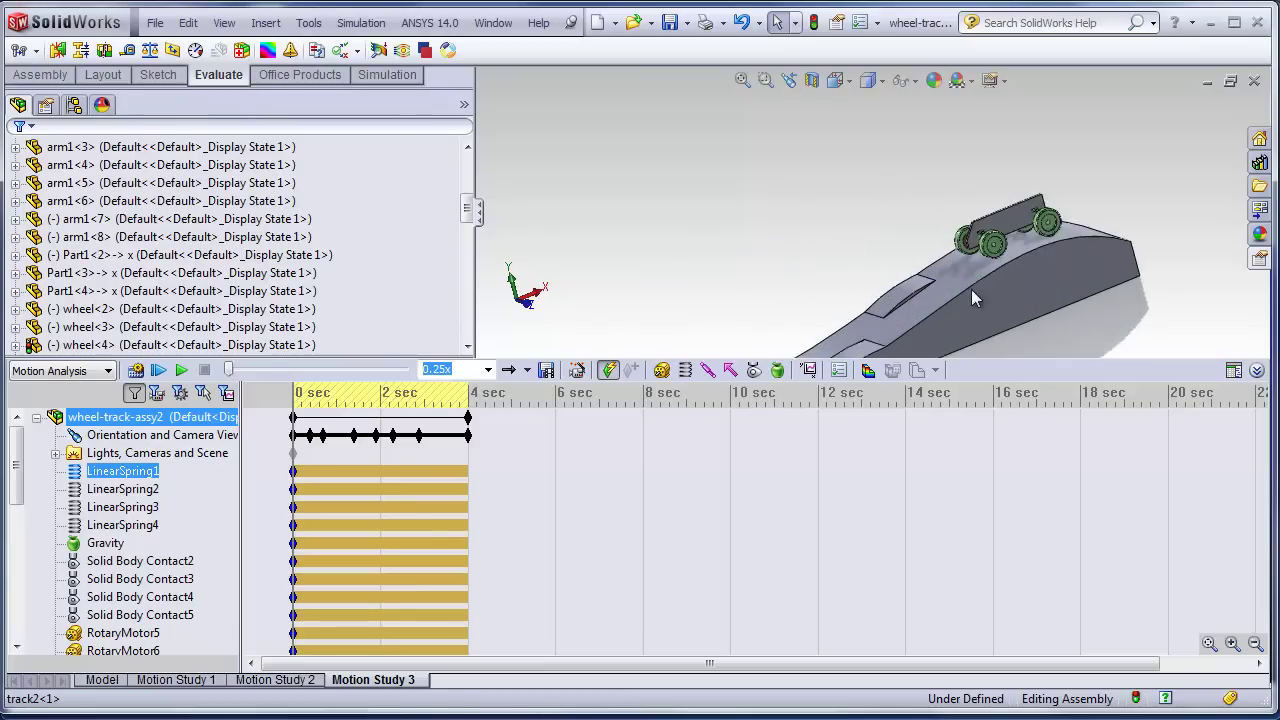
pyautogui.moveTo(984, 282); pyautogui.dragTo(937, 193, button='middle')
pyautogui.click(127, 562)
pyautogui.keyDown('ctrl'); pyautogui.click(127, 564); pyautogui.keyUp('ctrl')
pyautogui.keyDown('ctrl'); pyautogui.click(130, 525); pyautogui.keyUp('ctrl')
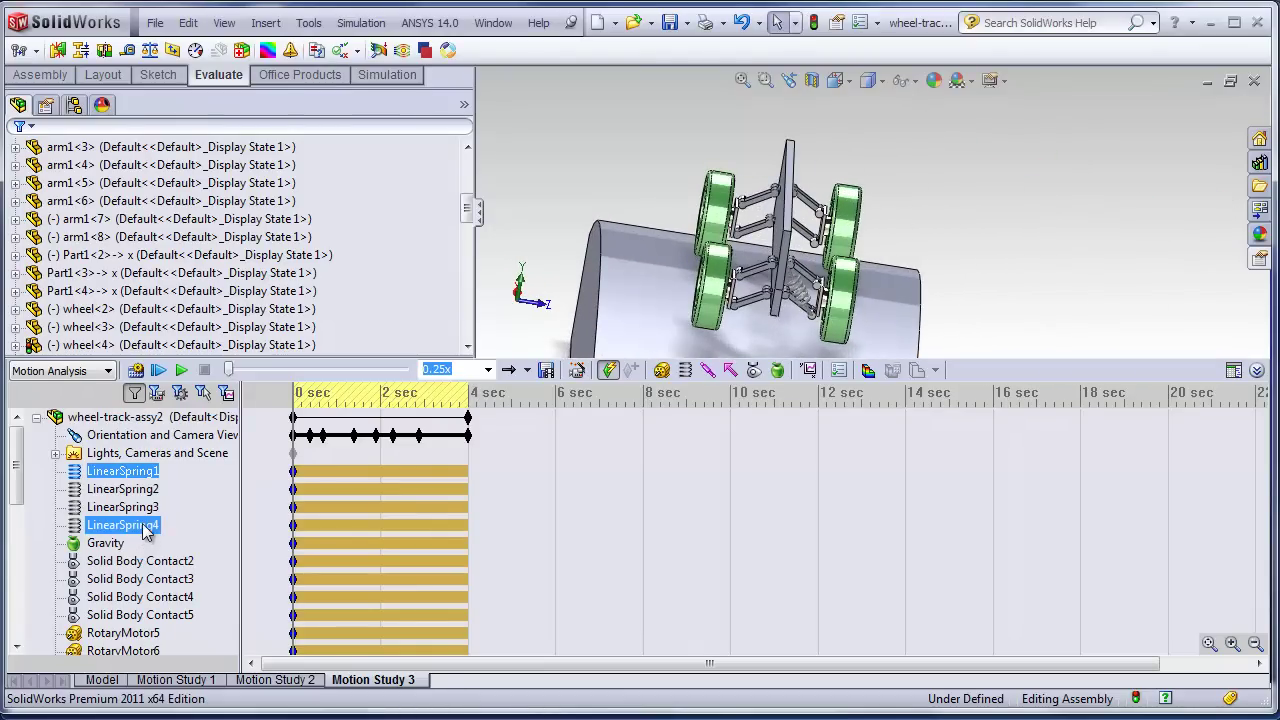
pyautogui.keyDown('shift'); pyautogui.click(130, 525); pyautogui.keyUp('shift')
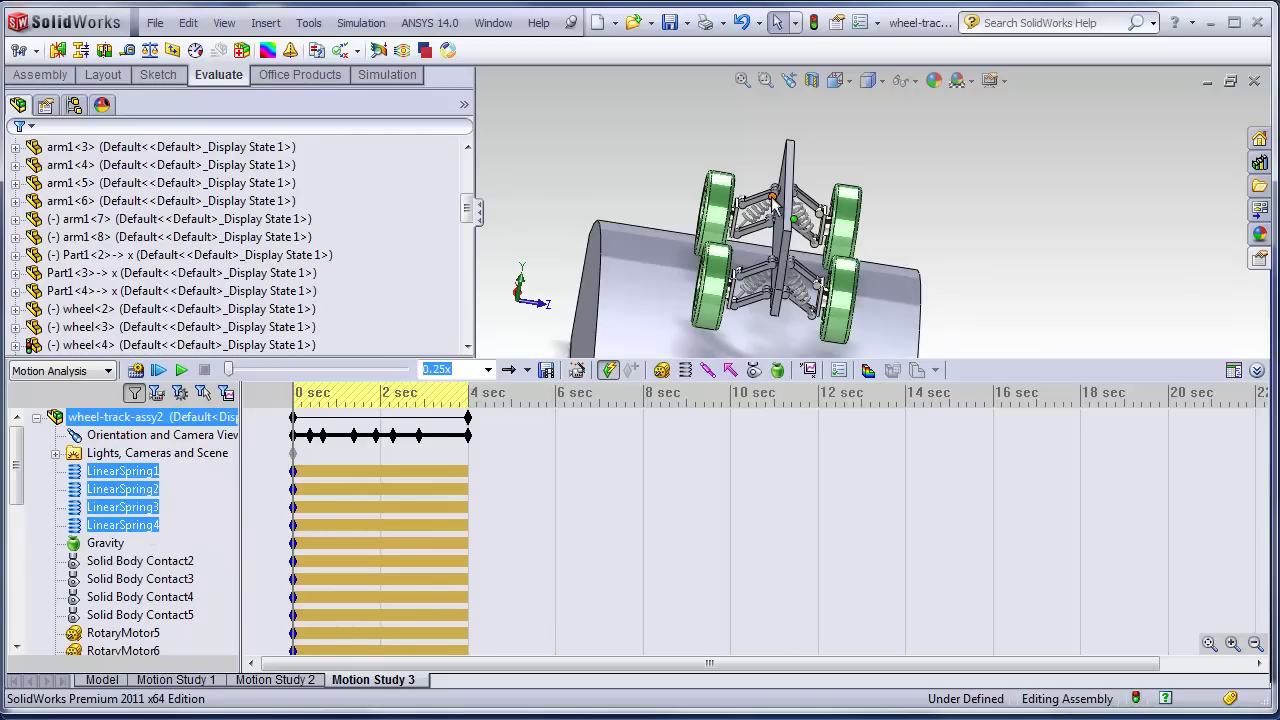
pyautogui.keyDown('ctrl'); pyautogui.moveTo(781, 286); pyautogui.dragTo(806, 269, button='middle'); pyautogui.keyUp('ctrl')
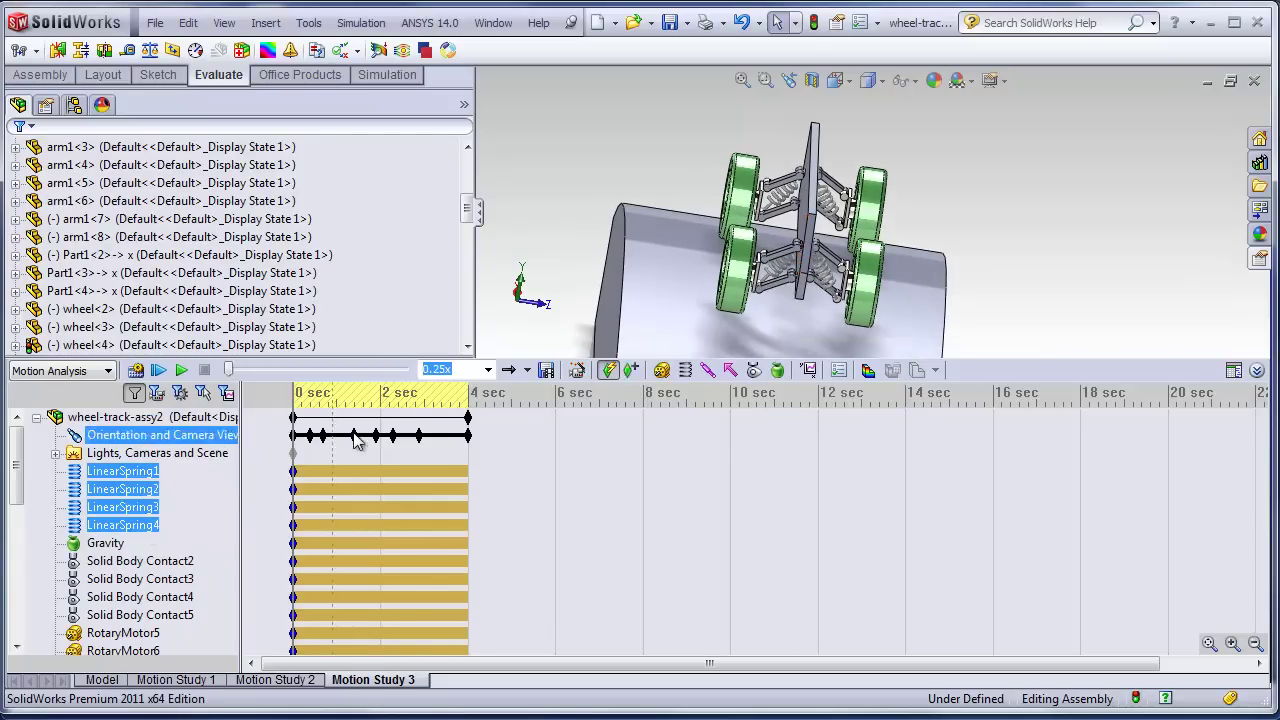
# Review the endpoints, stiffness, damper and display parameters of LinearSpring1, leaving its definition unchanged.
pyautogui.rightClick(150, 478)
pyautogui.click(195, 487)
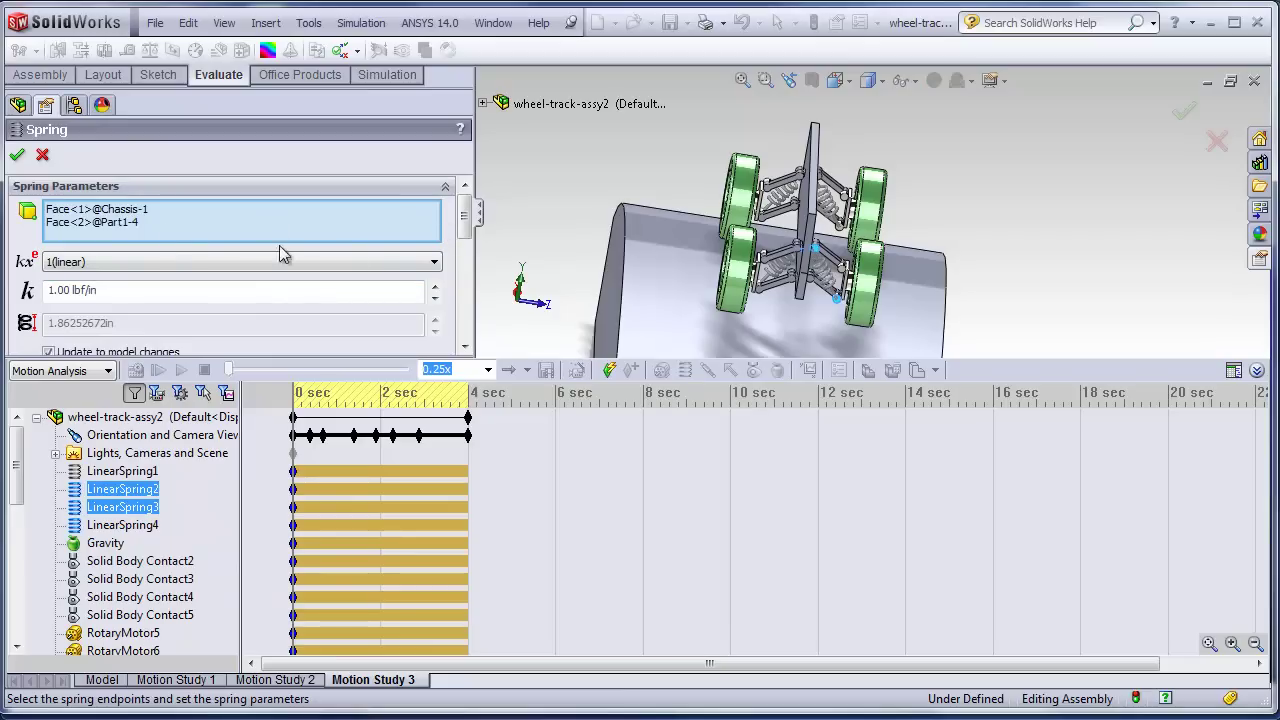
pyautogui.scroll(-5, 850, 280)
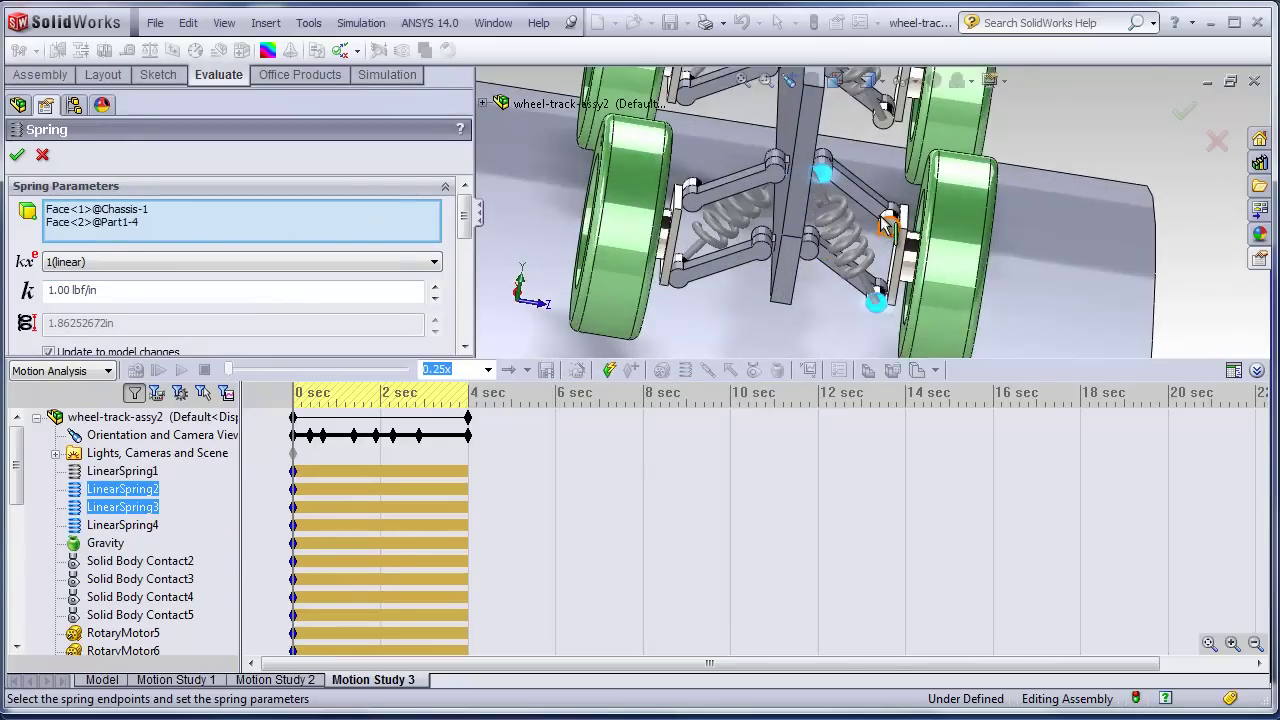
pyautogui.scroll(-2, 885, 225)
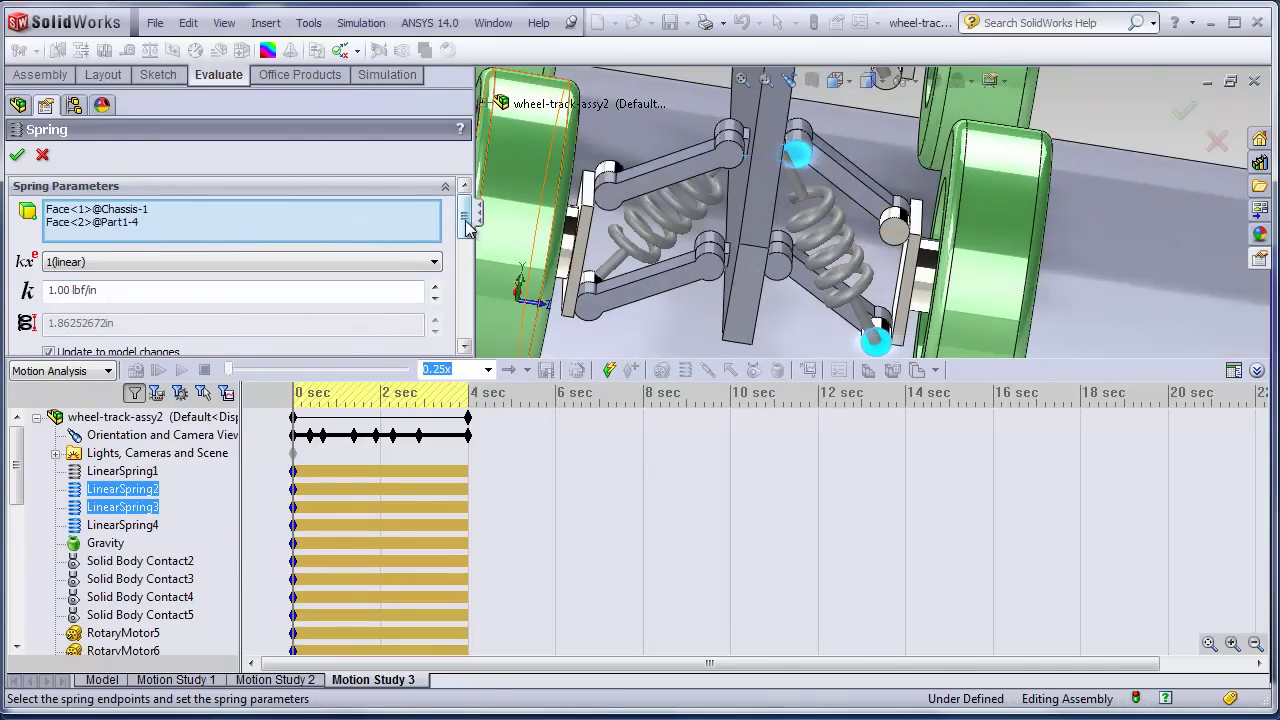
pyautogui.scroll(-2, 466, 226)
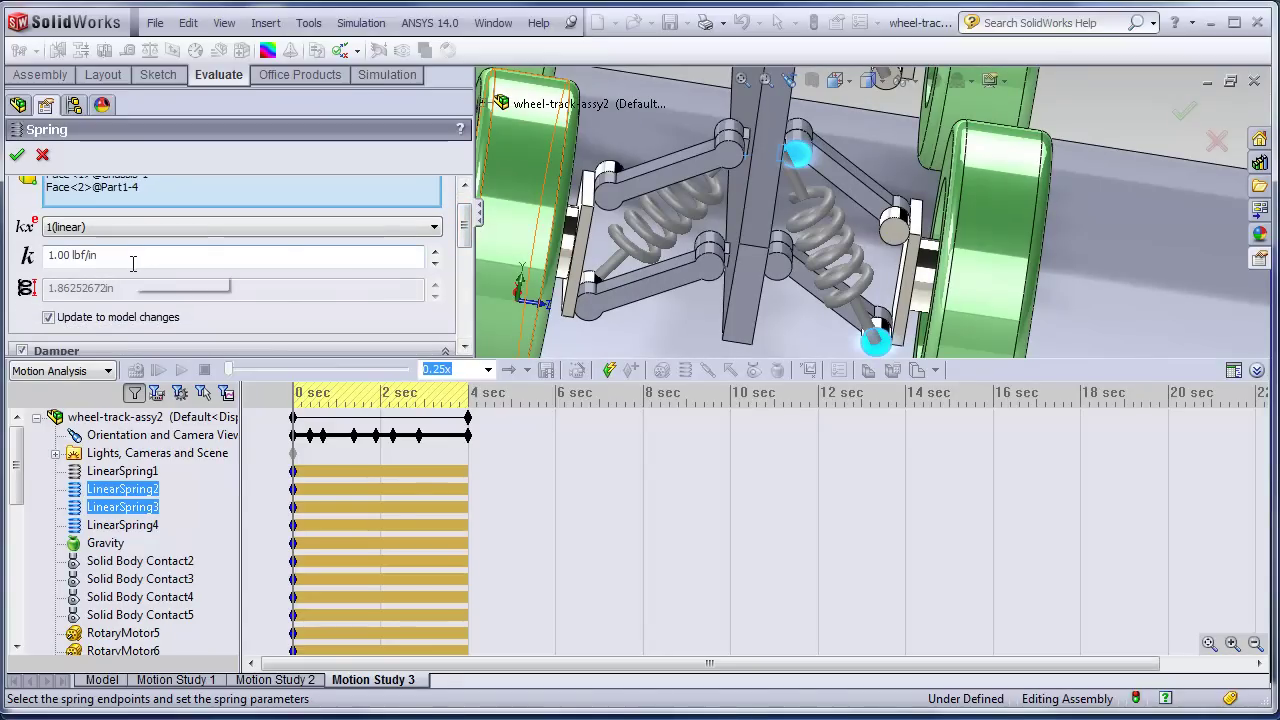
pyautogui.moveTo(465, 230); pyautogui.dragTo(463, 258)
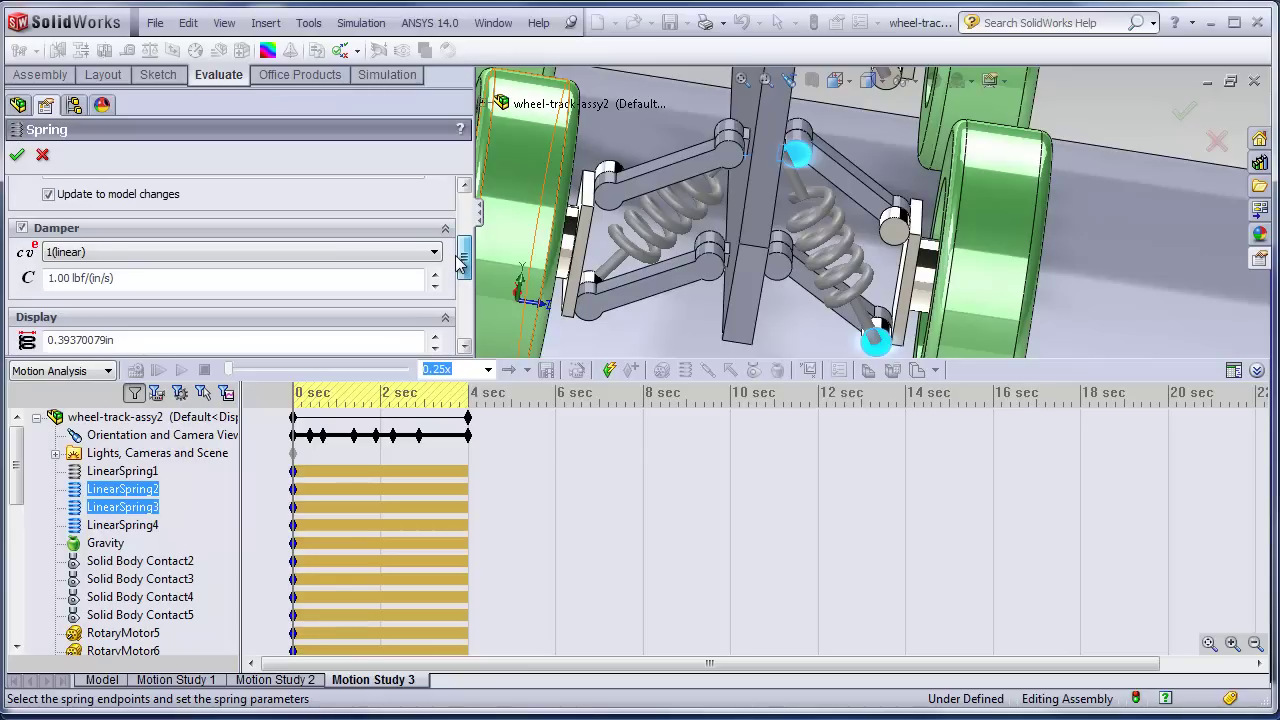
pyautogui.moveTo(461, 262); pyautogui.dragTo(447, 286)
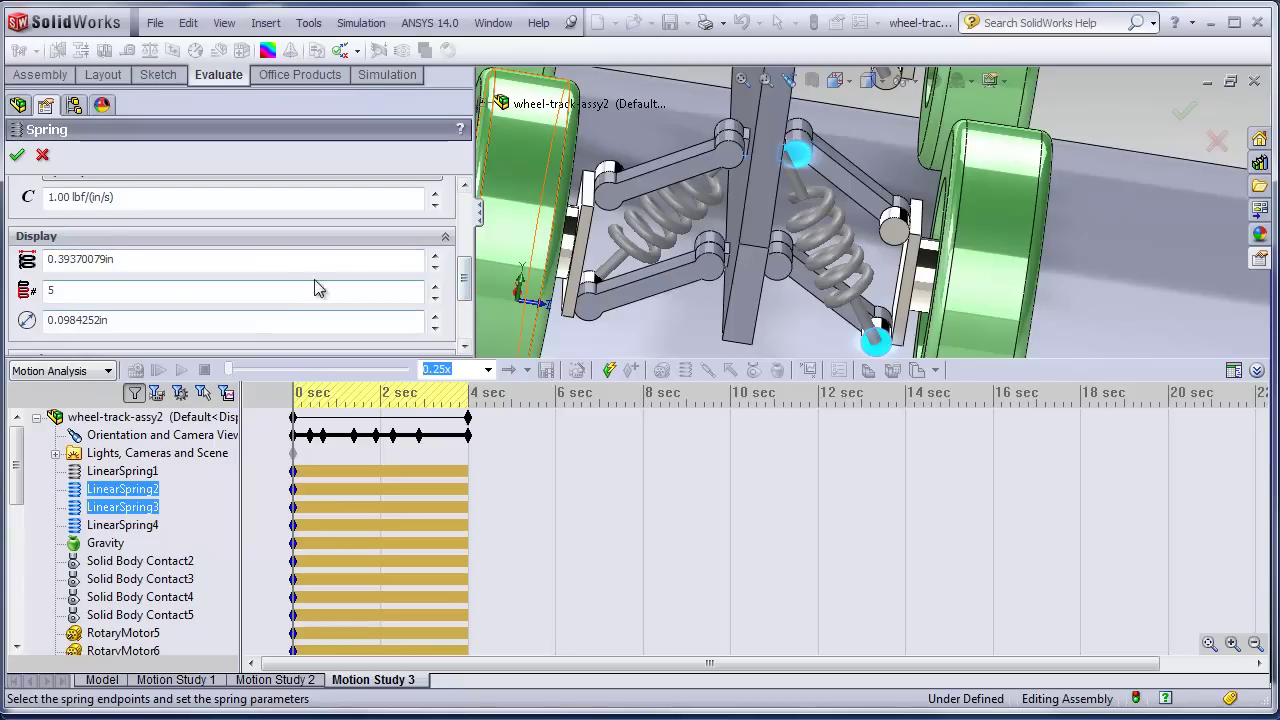
pyautogui.scroll(5, 460, 283)
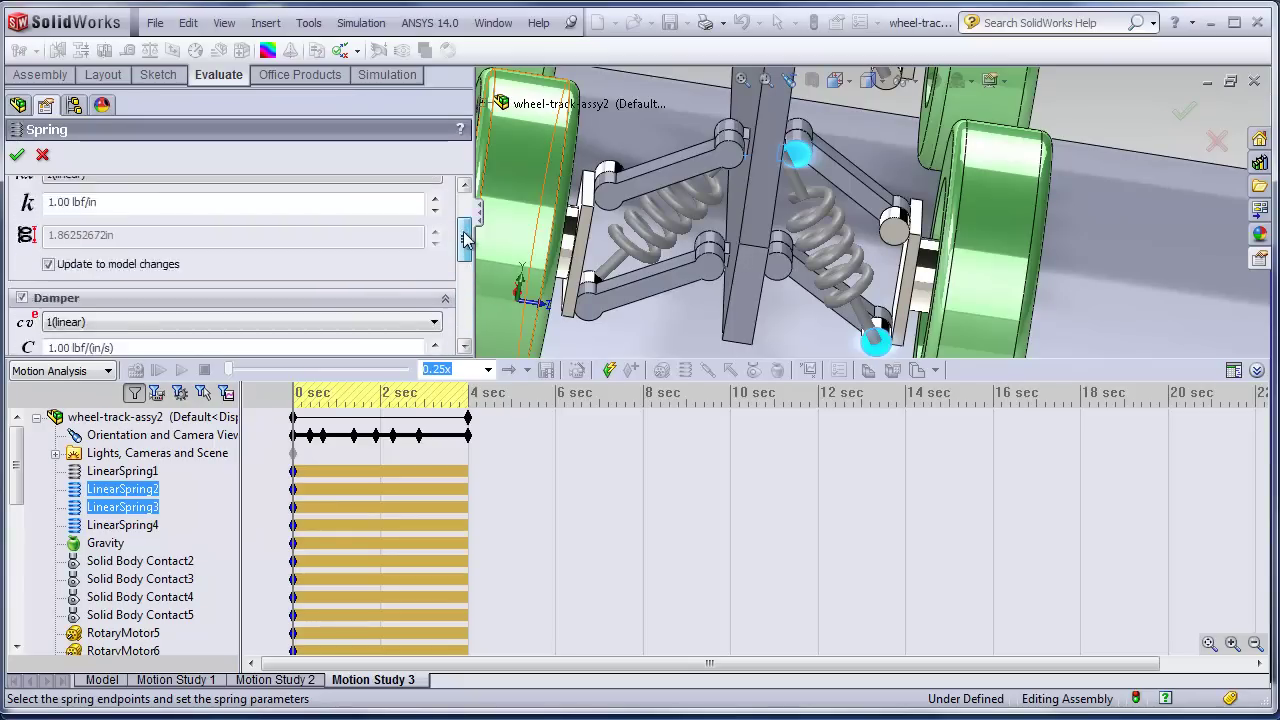
pyautogui.click(42, 154)
# Review the direction and strength defined for the study's Gravity feature.
pyautogui.click(106, 543)
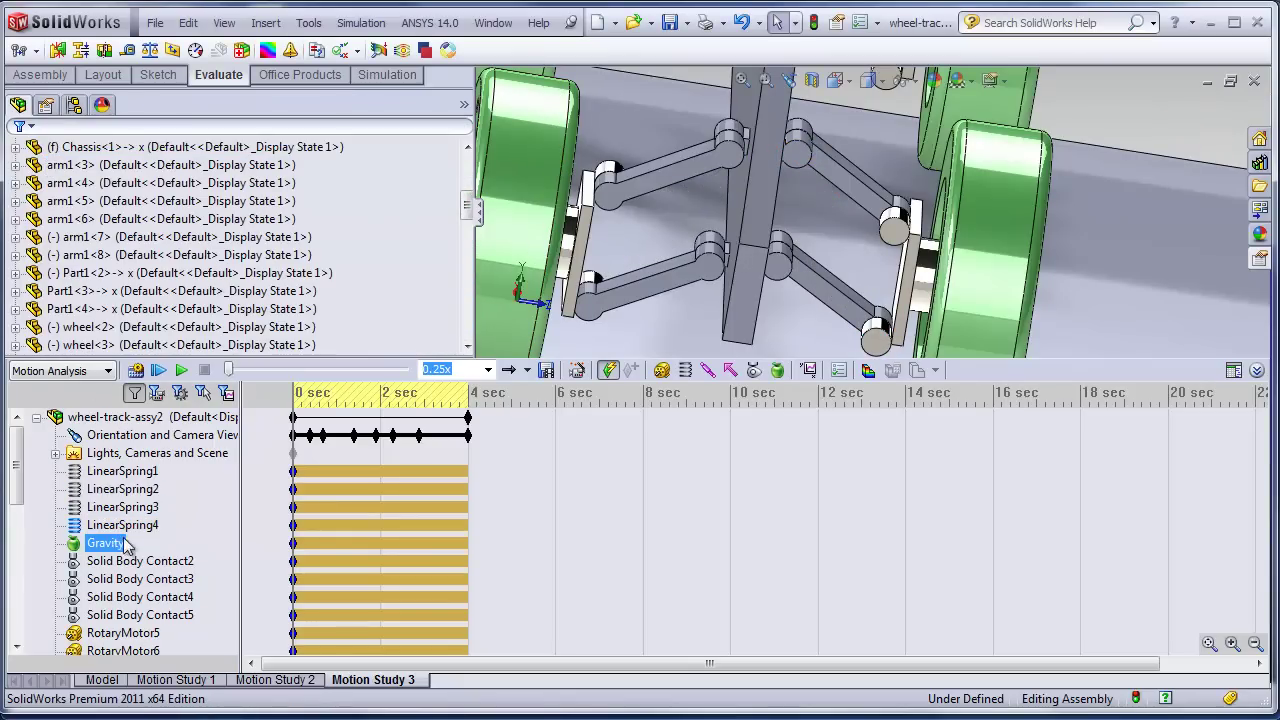
pyautogui.rightClick(112, 550)
pyautogui.click(140, 556)
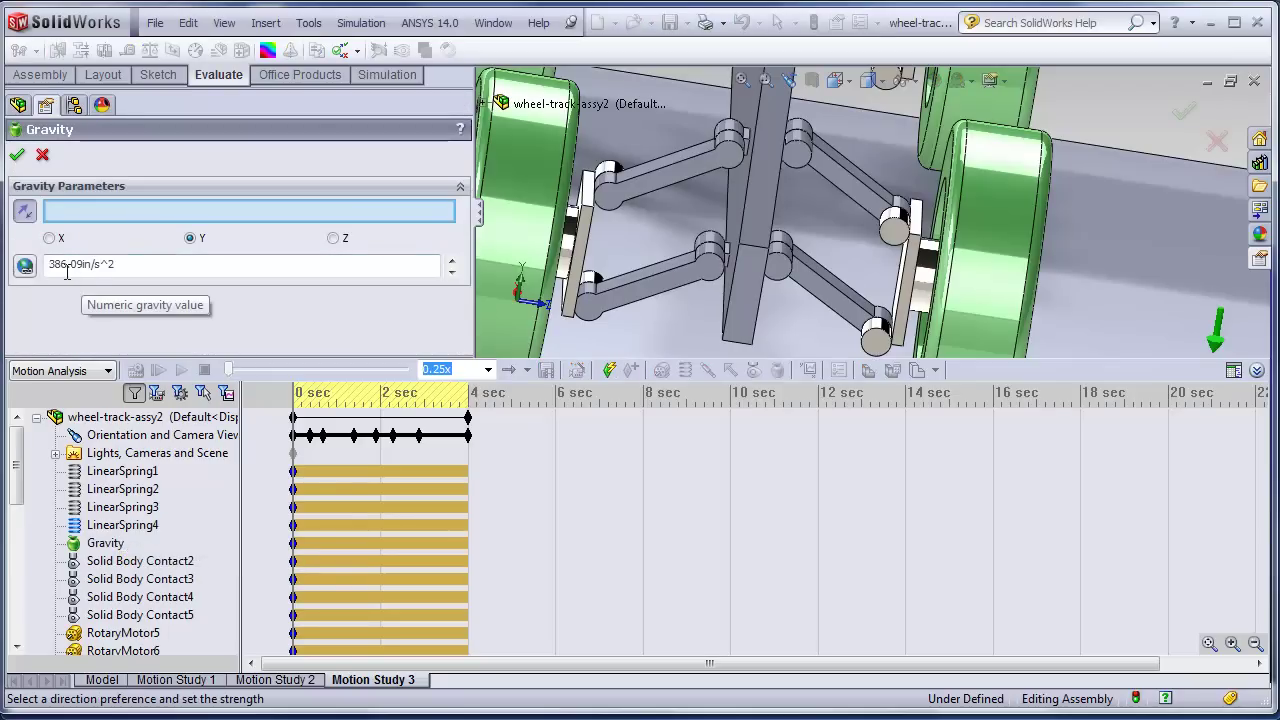
pyautogui.click(112, 546)
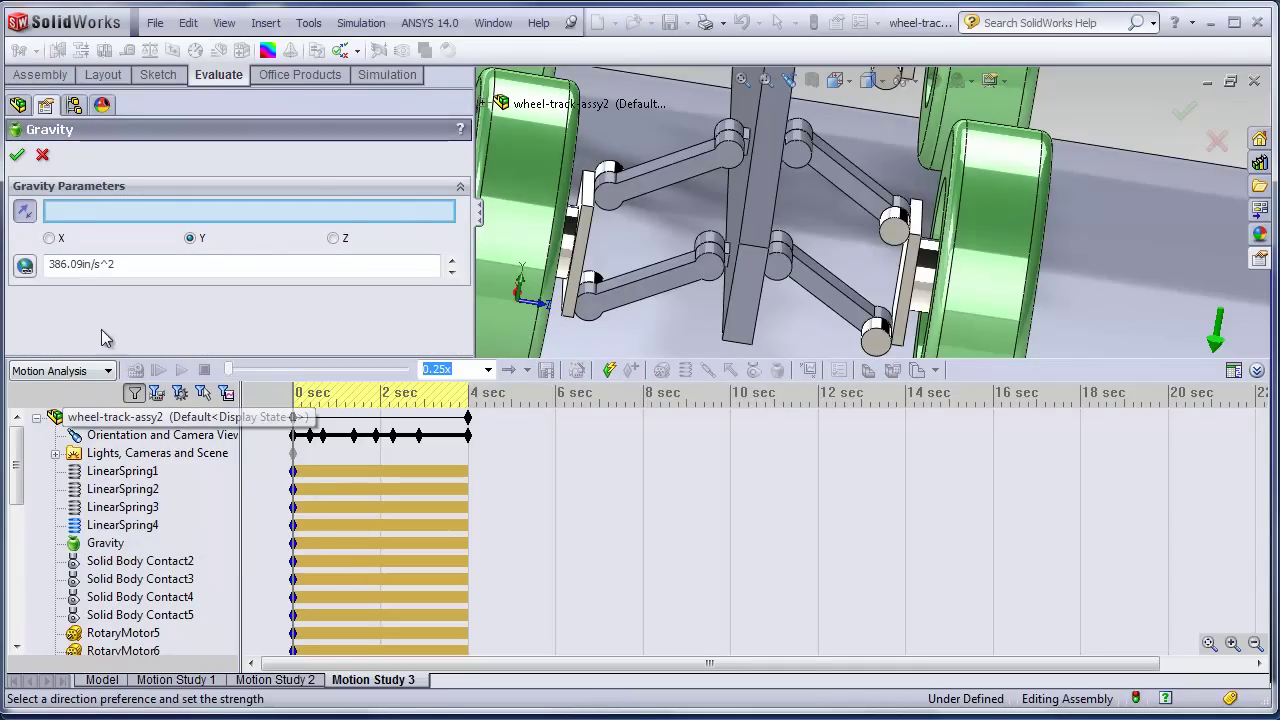
pyautogui.click(17, 154)
# Highlight Solid Body Contact2 and examine which wheel it pairs with the track.
pyautogui.click(148, 561)
pyautogui.click(140, 596)
pyautogui.click(134, 562)
pyautogui.click(128, 597)
pyautogui.click(124, 565)
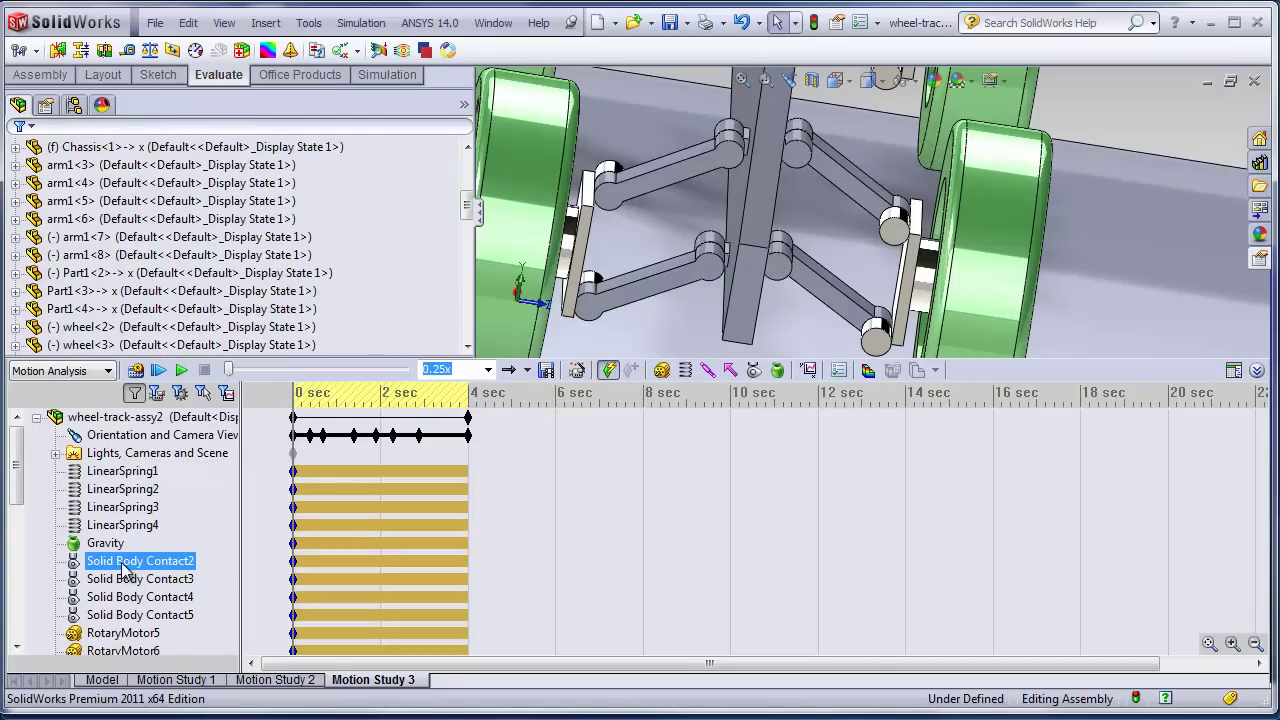
pyautogui.click(816, 231)
pyautogui.scroll(-1, 835, 214)
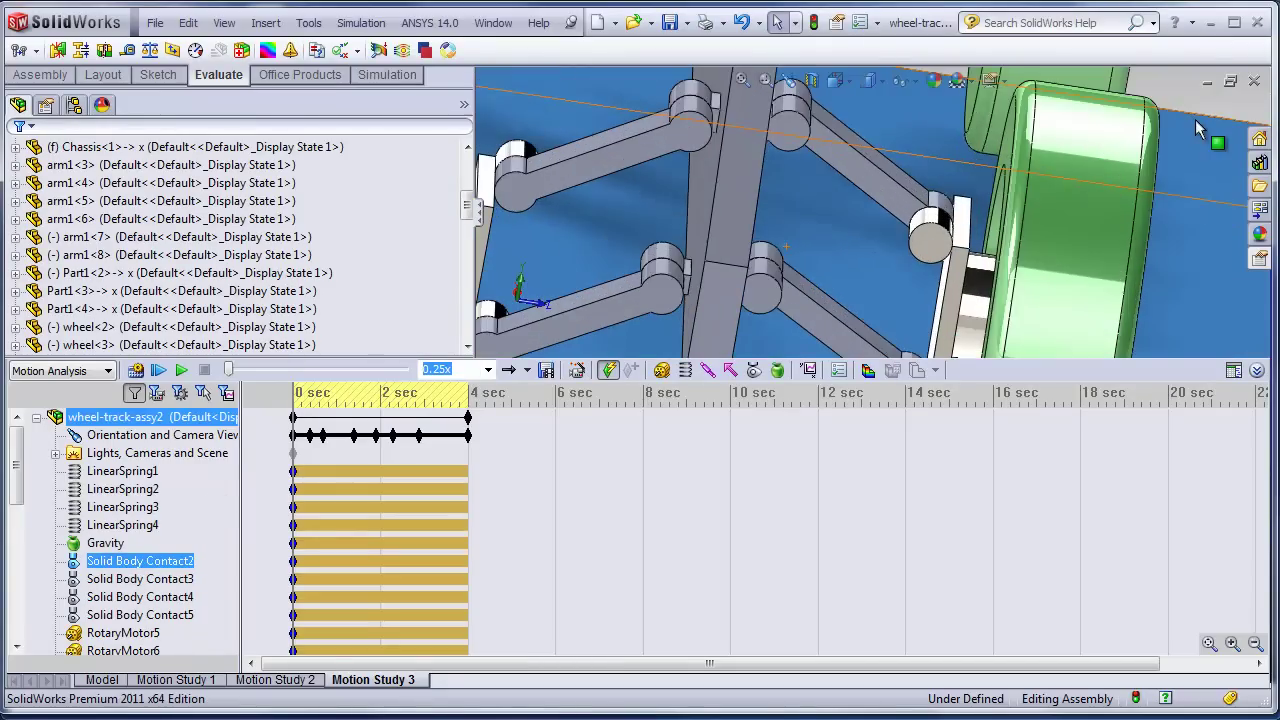
pyautogui.scroll(6, 1188, 121)
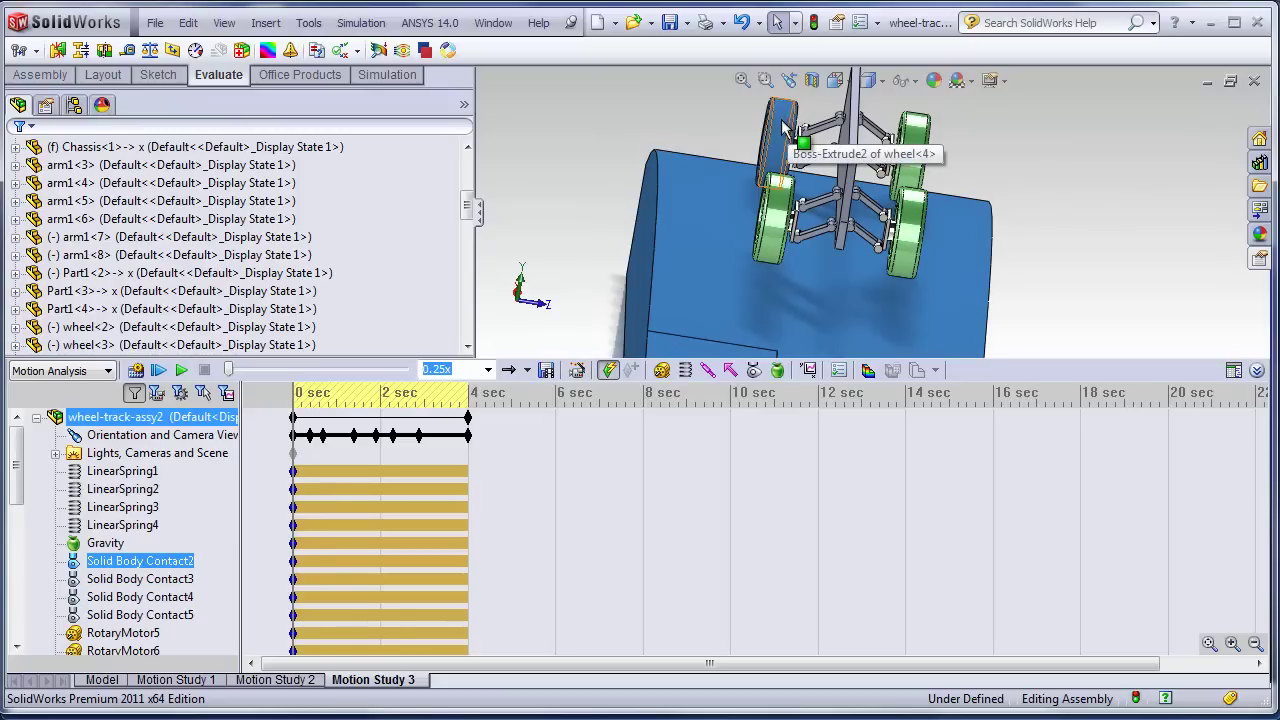
pyautogui.click(268, 562)
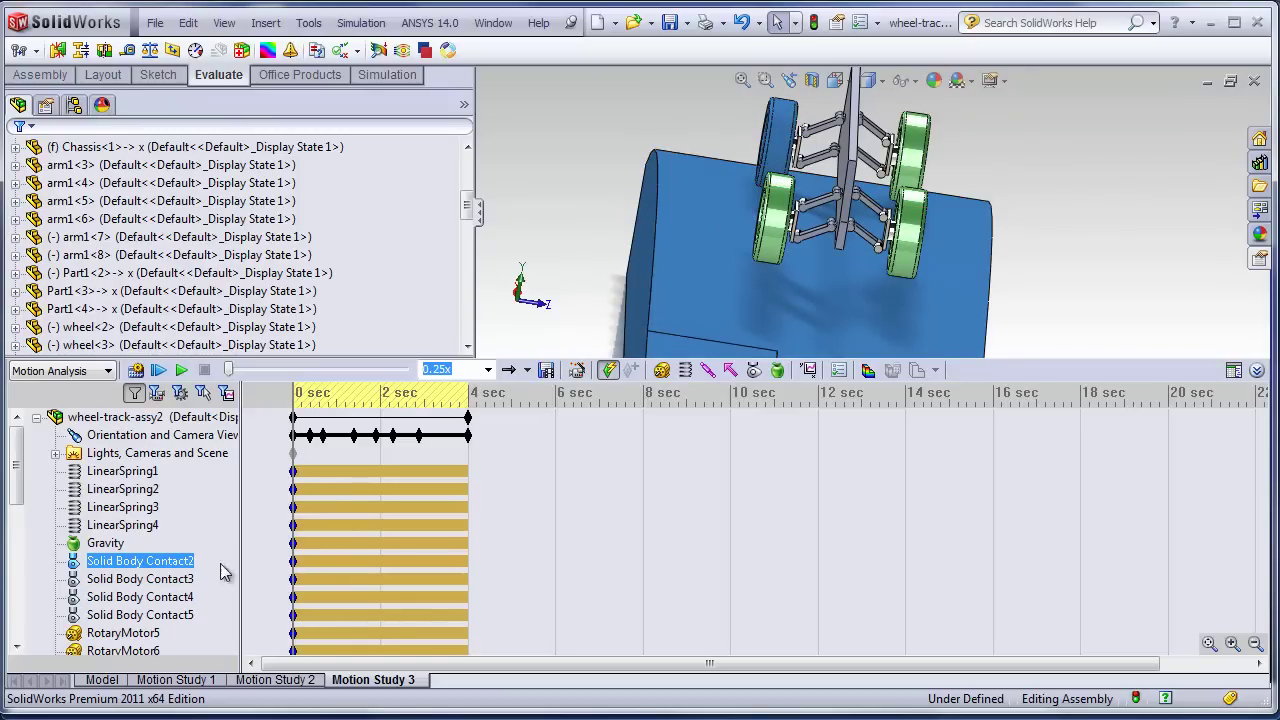
# Review the material, friction and elastic properties of Solid Body Contact2, discarding any edits.
pyautogui.rightClick(183, 565)
pyautogui.click(255, 567)
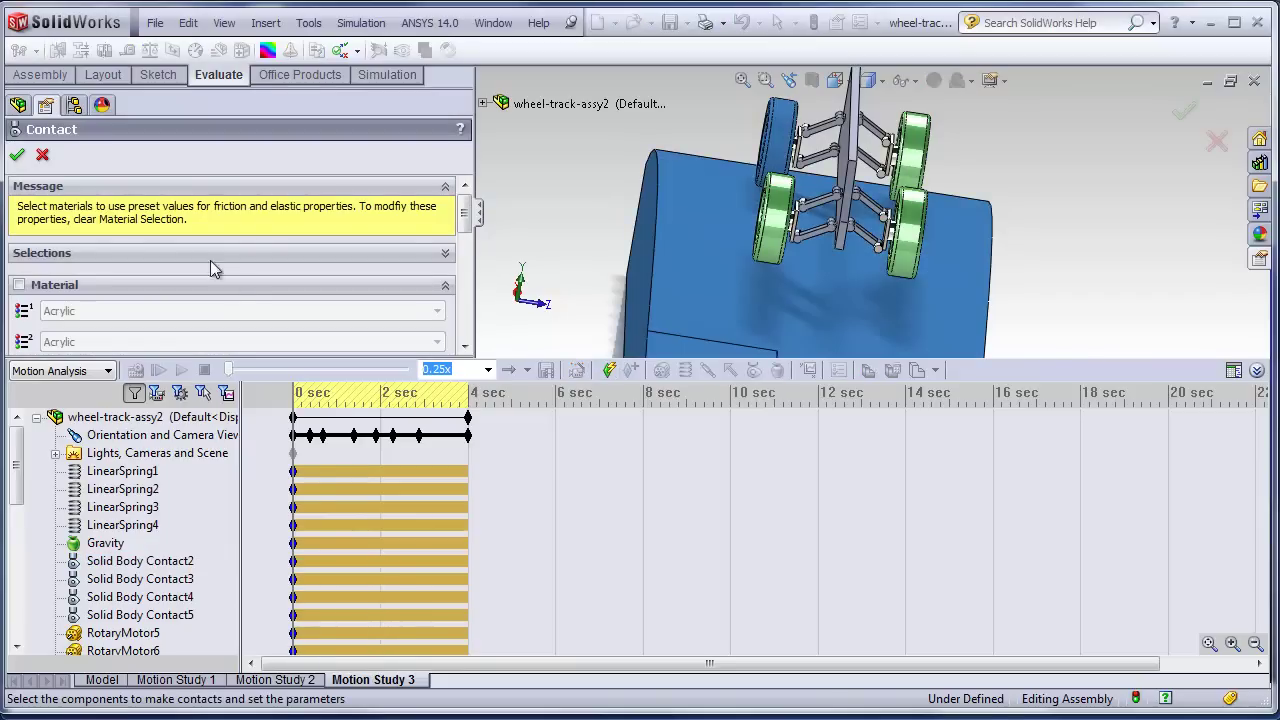
pyautogui.scroll(-3, 470, 209)
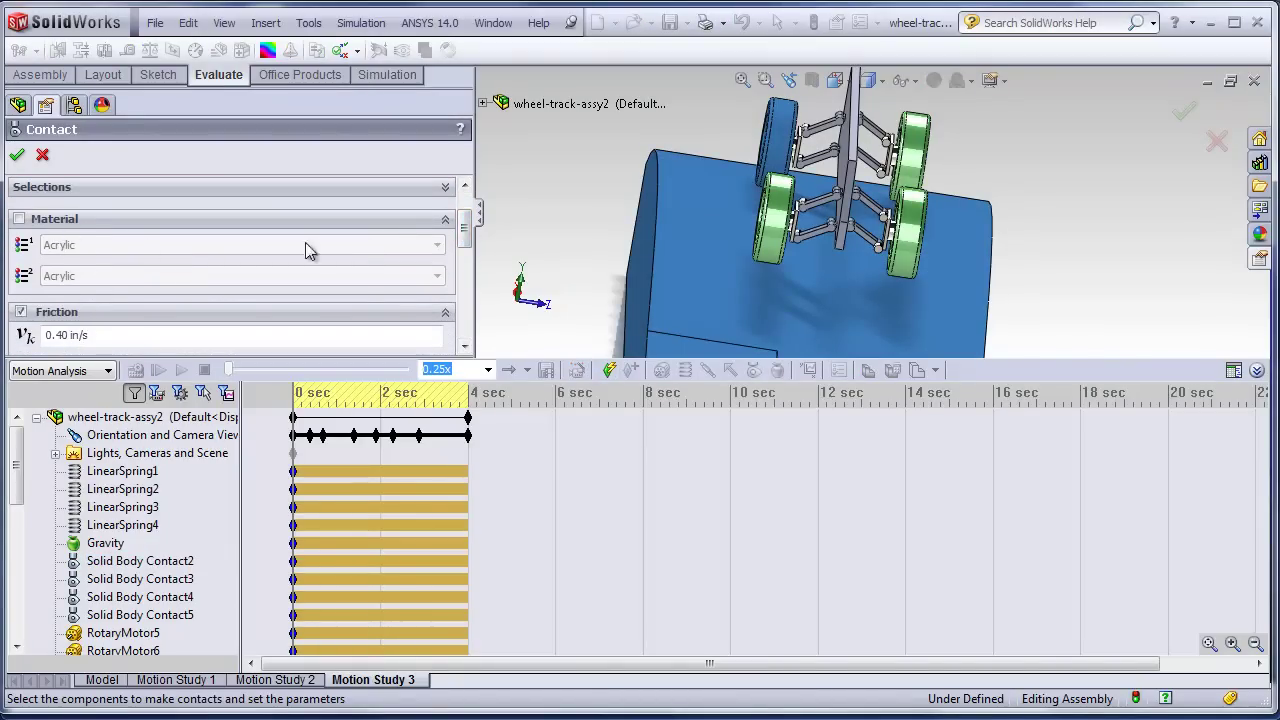
pyautogui.moveTo(470, 243); pyautogui.dragTo(456, 325)
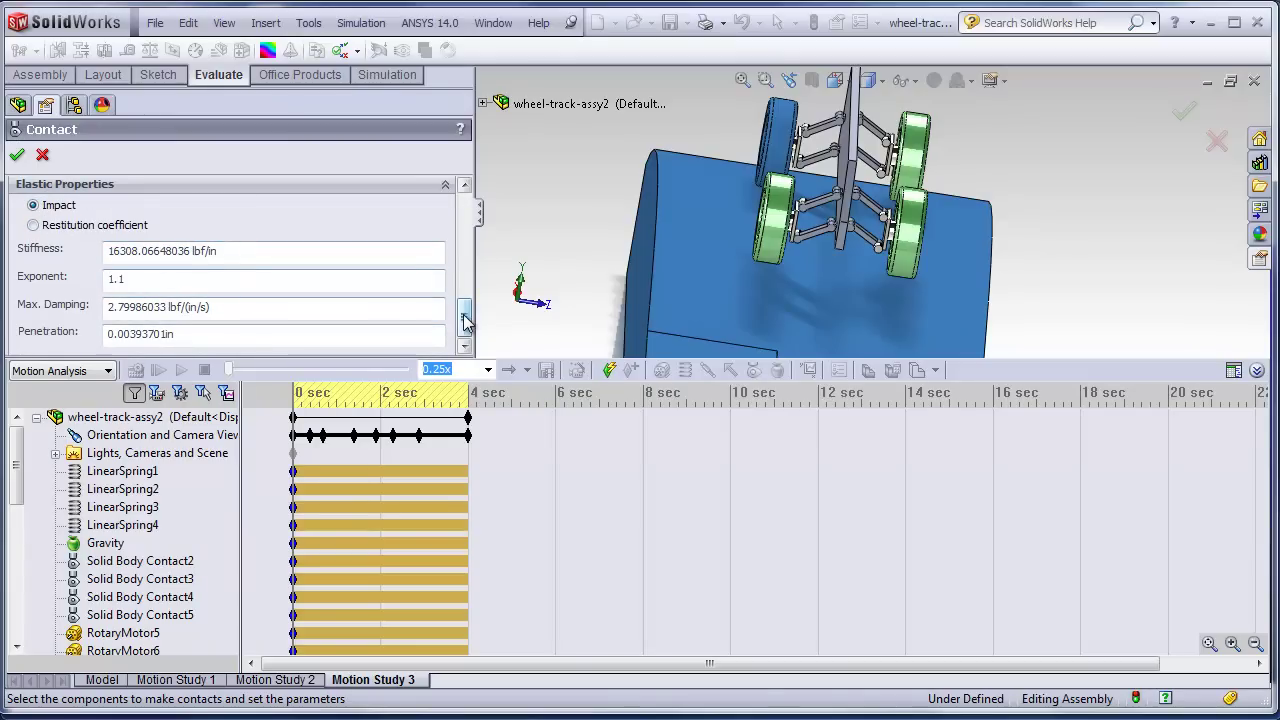
pyautogui.scroll(5, 464, 330)
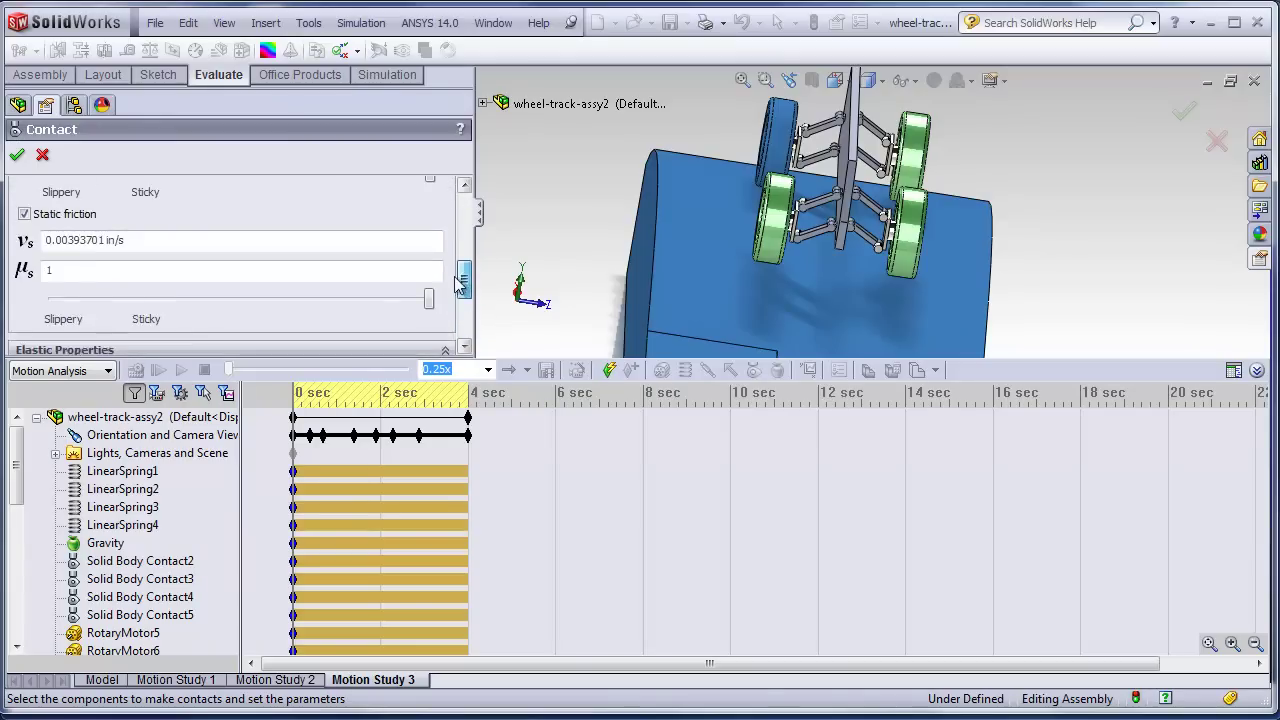
pyautogui.click(42, 158)
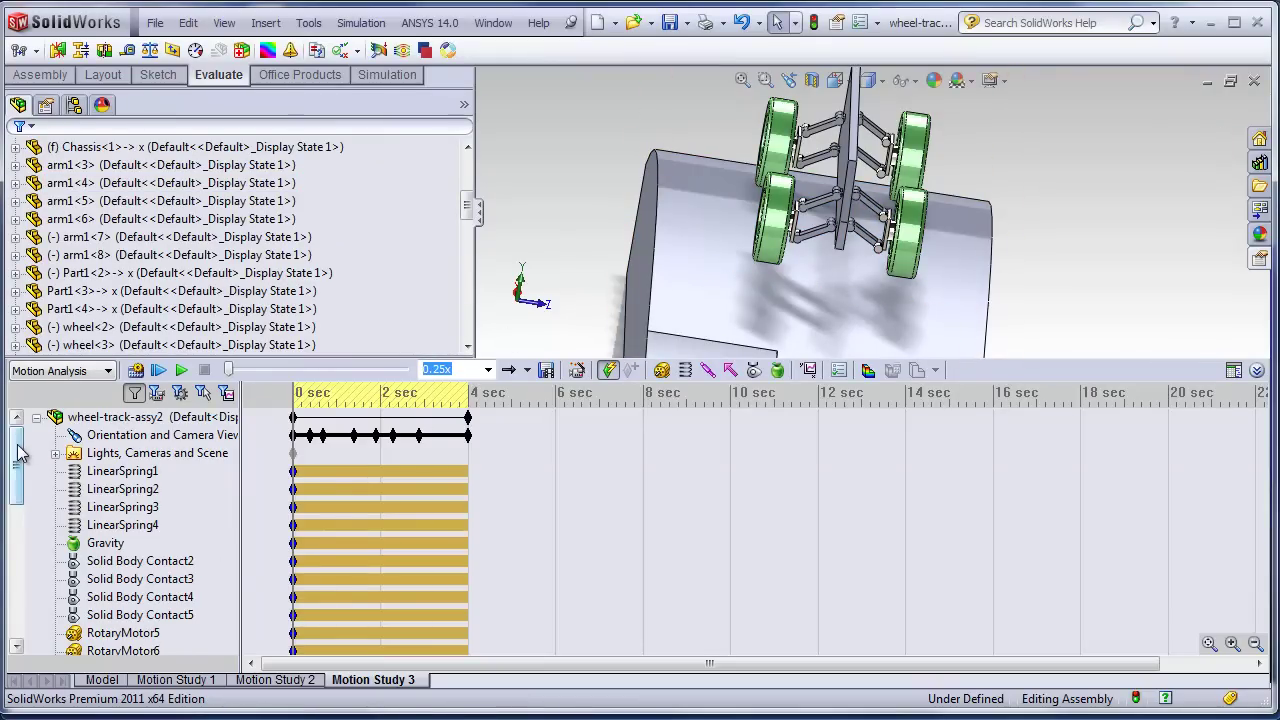
# Highlight RotaryMotor5 and RotaryMotor6 in turn to examine which wheels they drive and their rotation directions.
pyautogui.moveTo(20, 453); pyautogui.dragTo(22, 475)
pyautogui.click(84, 582)
pyautogui.moveTo(912, 260); pyautogui.dragTo(882, 270, button='middle')
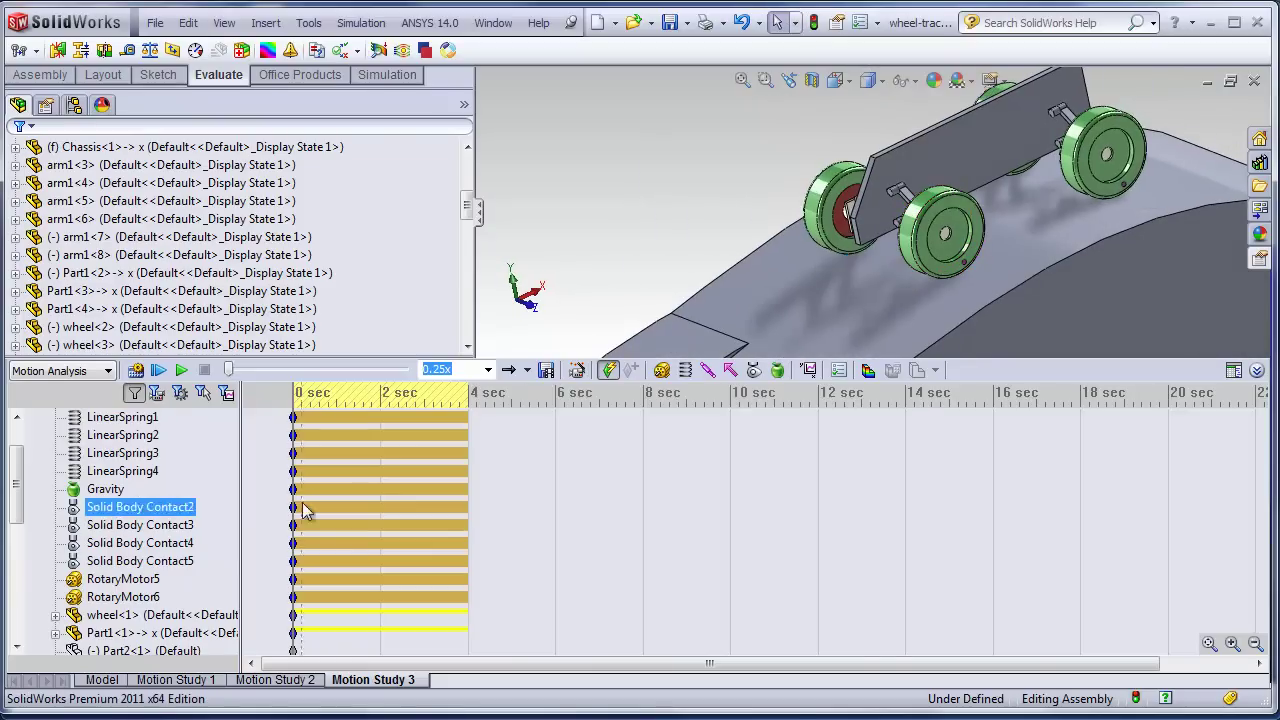
pyautogui.click(146, 583)
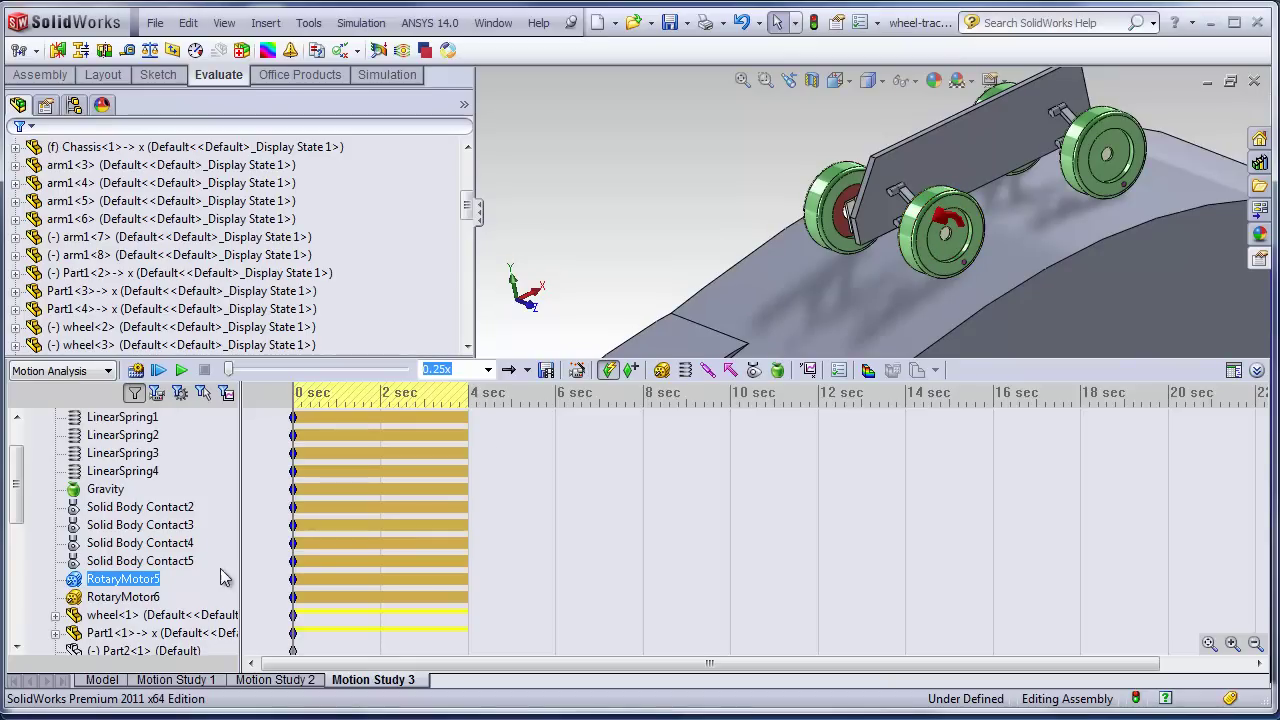
pyautogui.keyDown('ctrl'); pyautogui.click(152, 597); pyautogui.keyUp('ctrl')
pyautogui.click(152, 597)
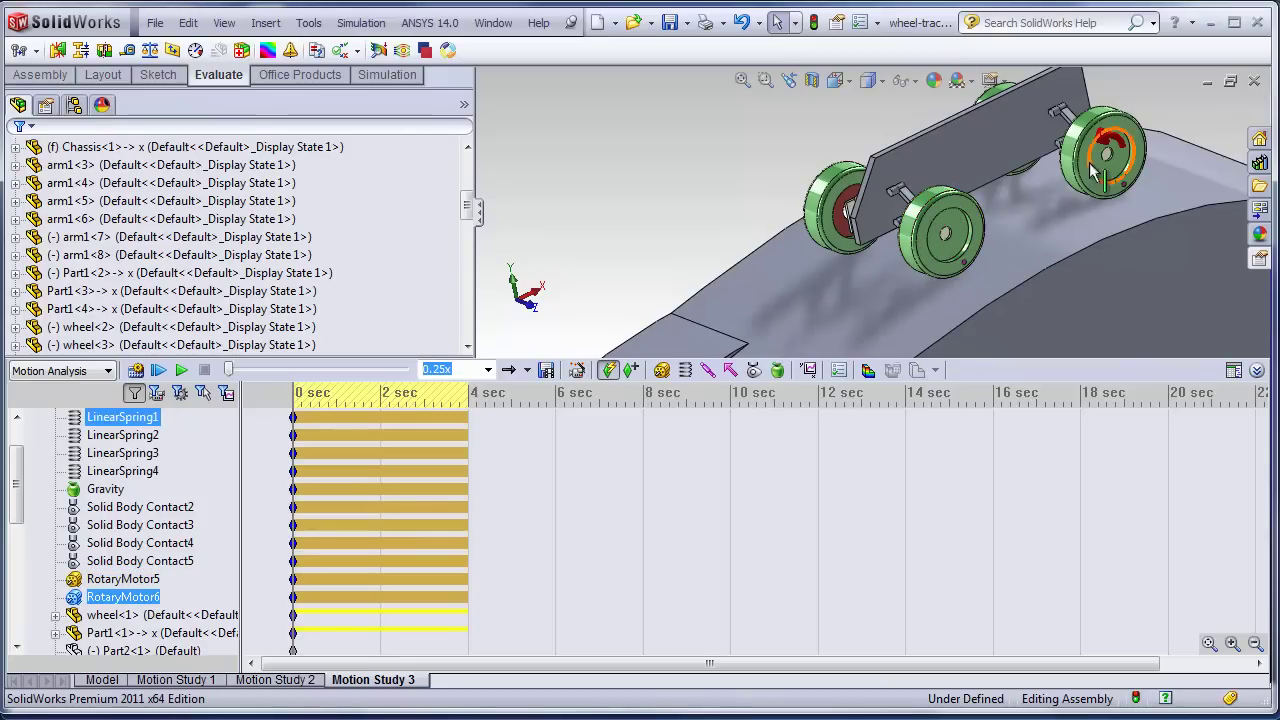
# Review the component, direction, motion type and speed defined for RotaryMotor5, leaving its definition unchanged.
pyautogui.rightClick(140, 582)
pyautogui.click(165, 591)
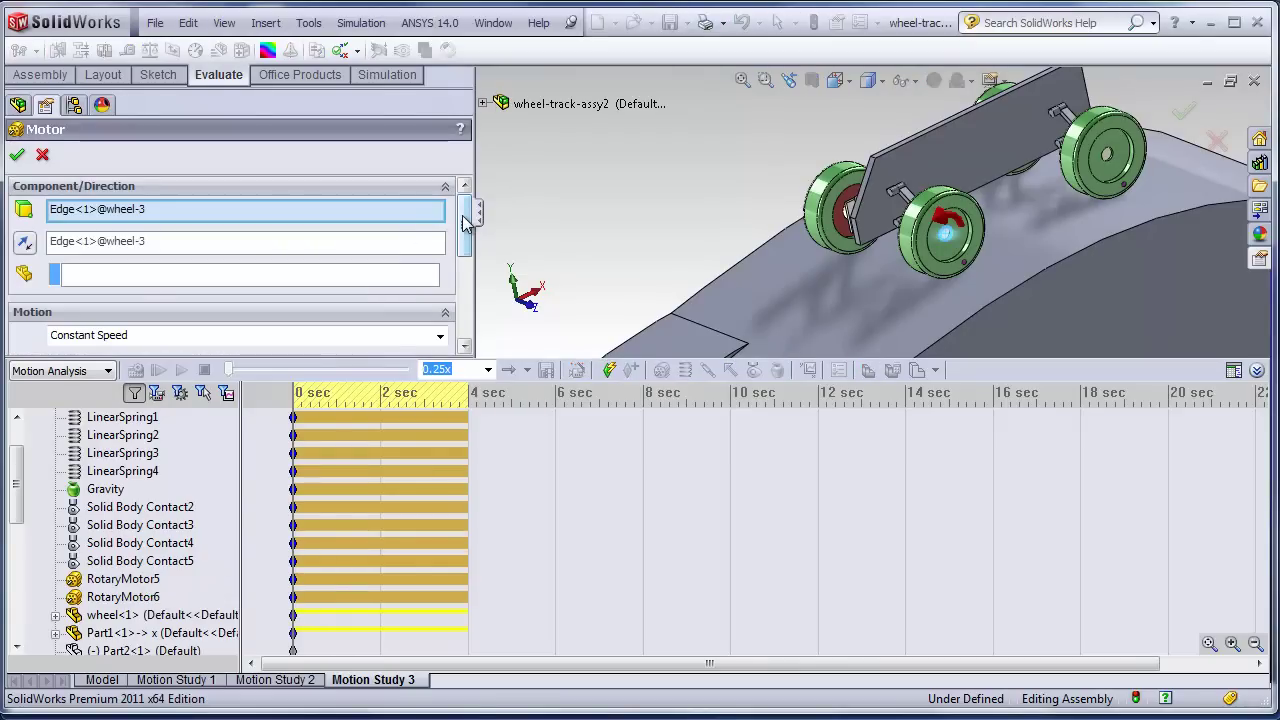
pyautogui.scroll(3, 918, 232)
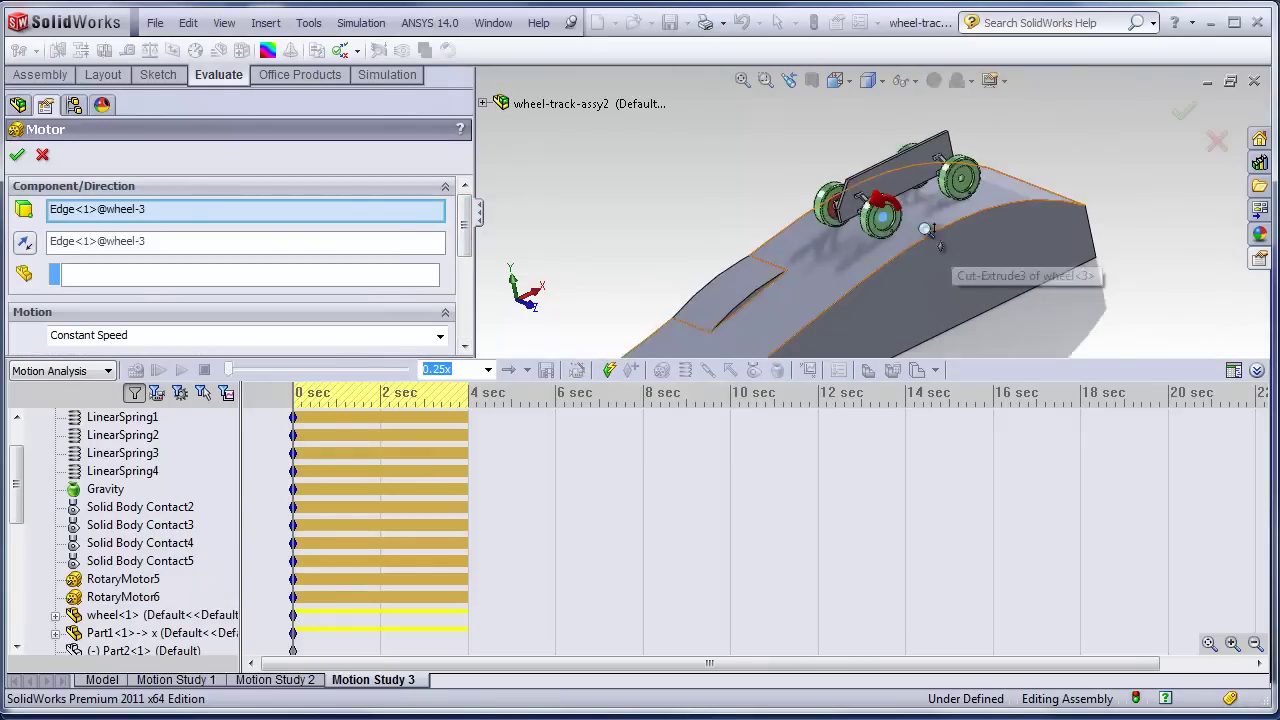
pyautogui.scroll(-6, 918, 232)
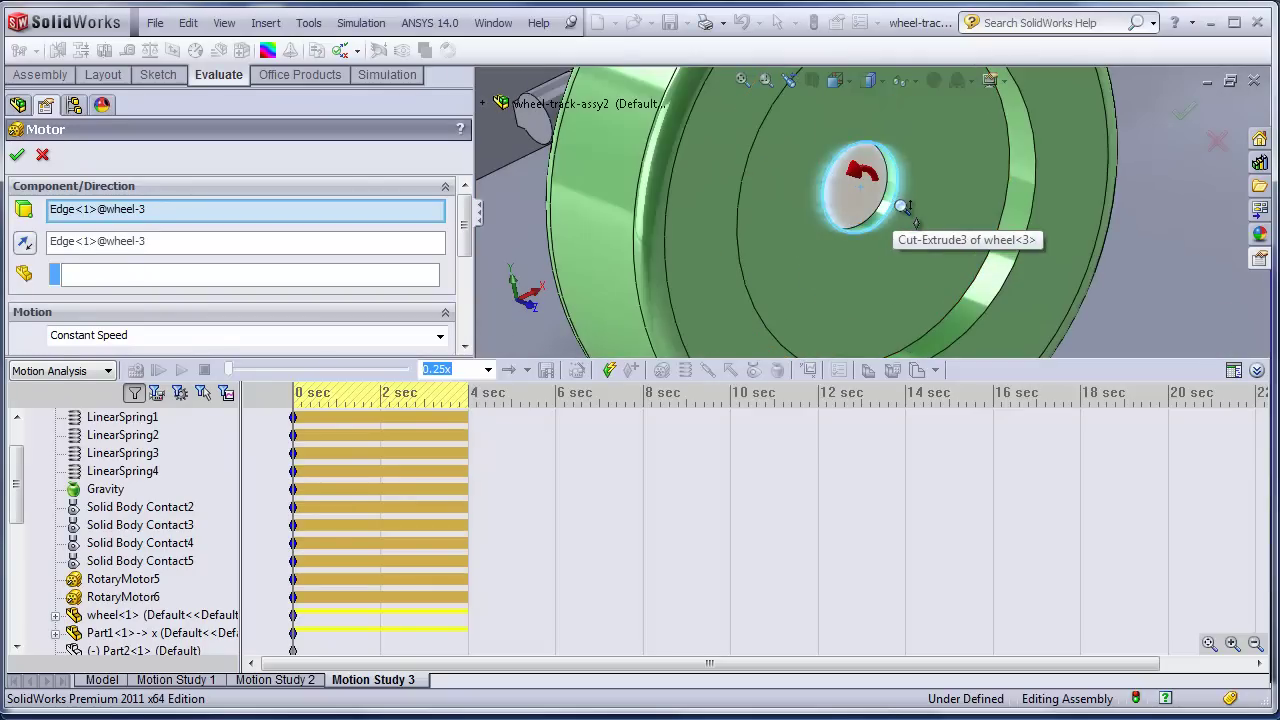
pyautogui.scroll(2, 905, 206)
pyautogui.scroll(5, 902, 207)
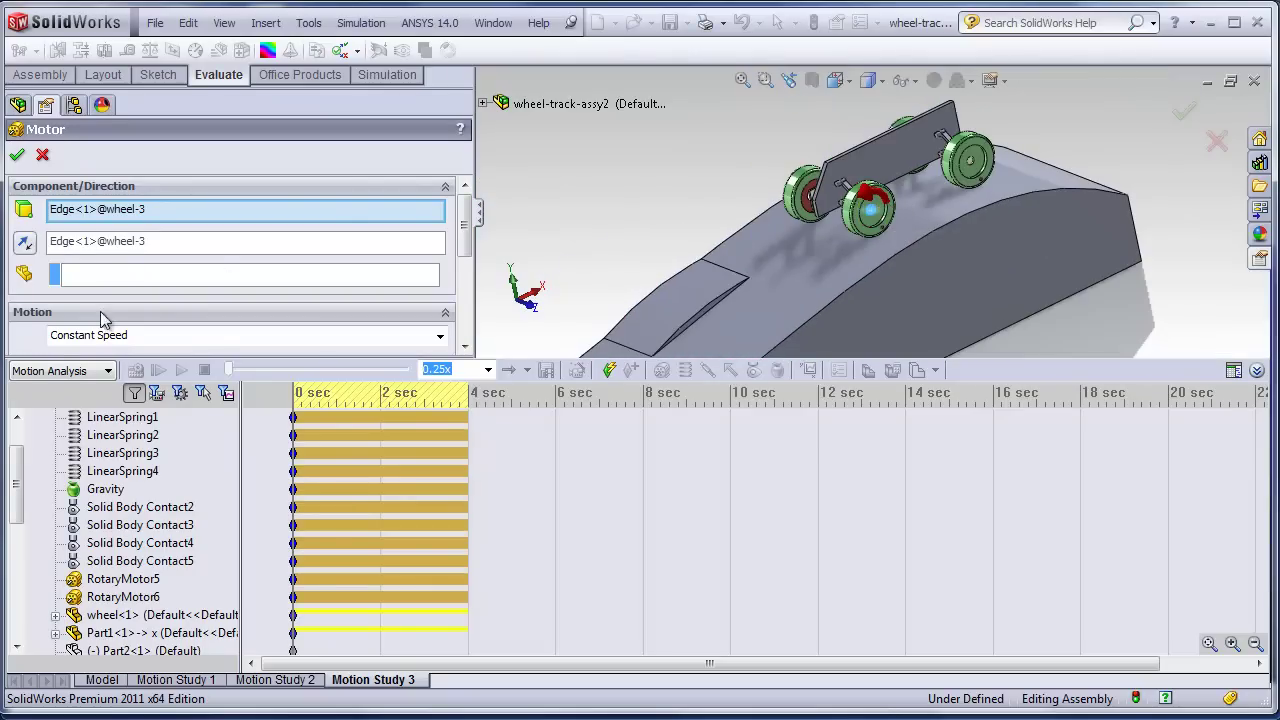
pyautogui.moveTo(461, 224); pyautogui.dragTo(461, 260)
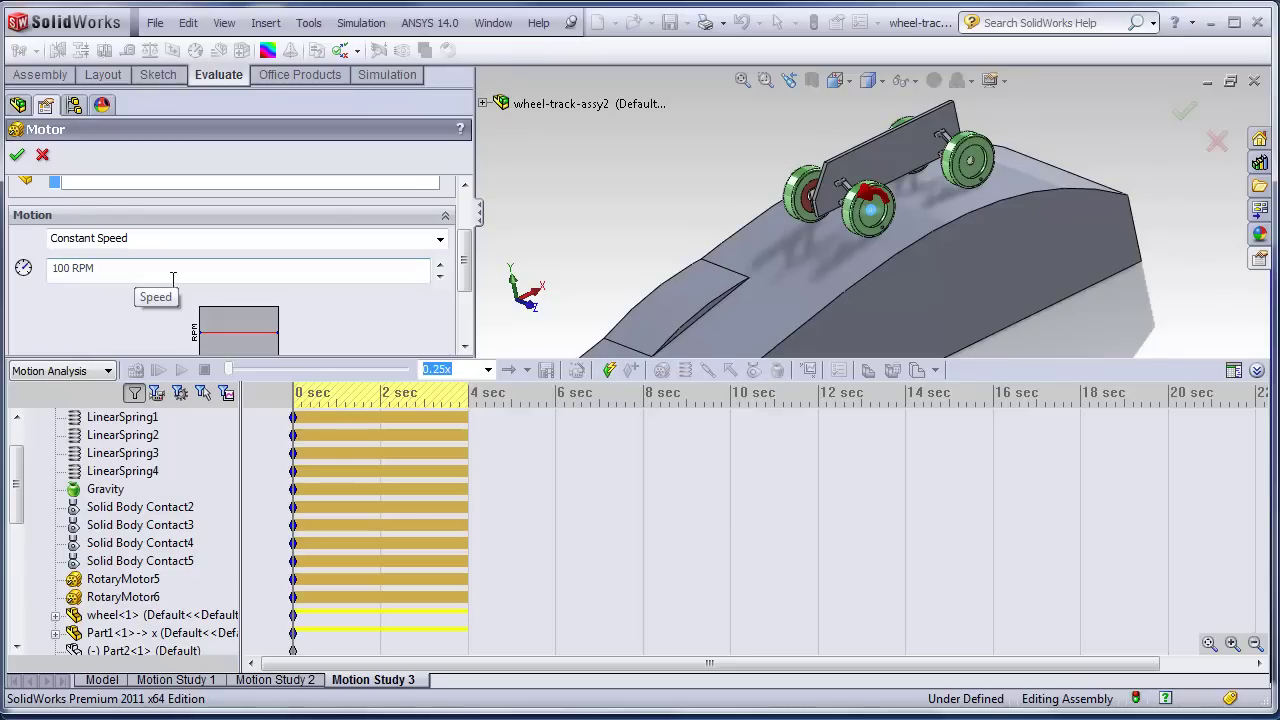
pyautogui.moveTo(464, 273); pyautogui.dragTo(445, 195)
pyautogui.click(40, 156)
pyautogui.click(100, 580)
pyautogui.click(119, 562)
pyautogui.click(517, 315)
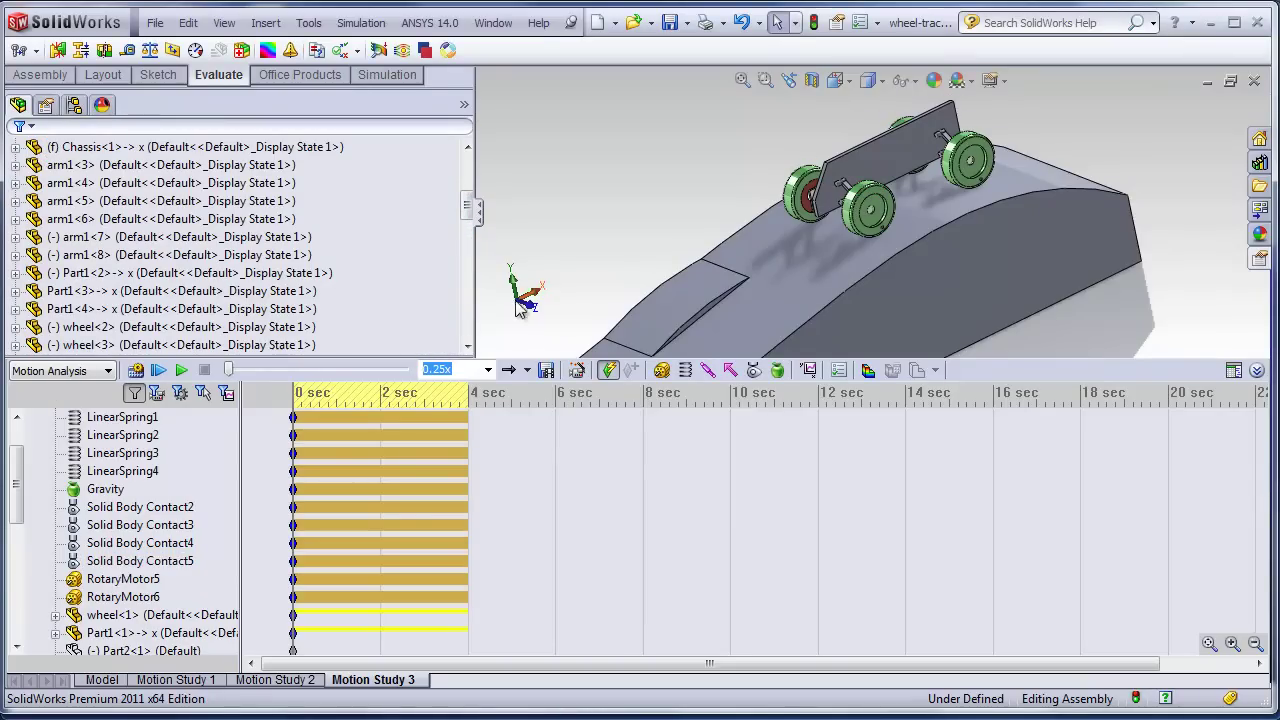
# Play the motion study from the start, set the playback speed to 0.5x and play it again.
pyautogui.scroll(-3, 613, 251)
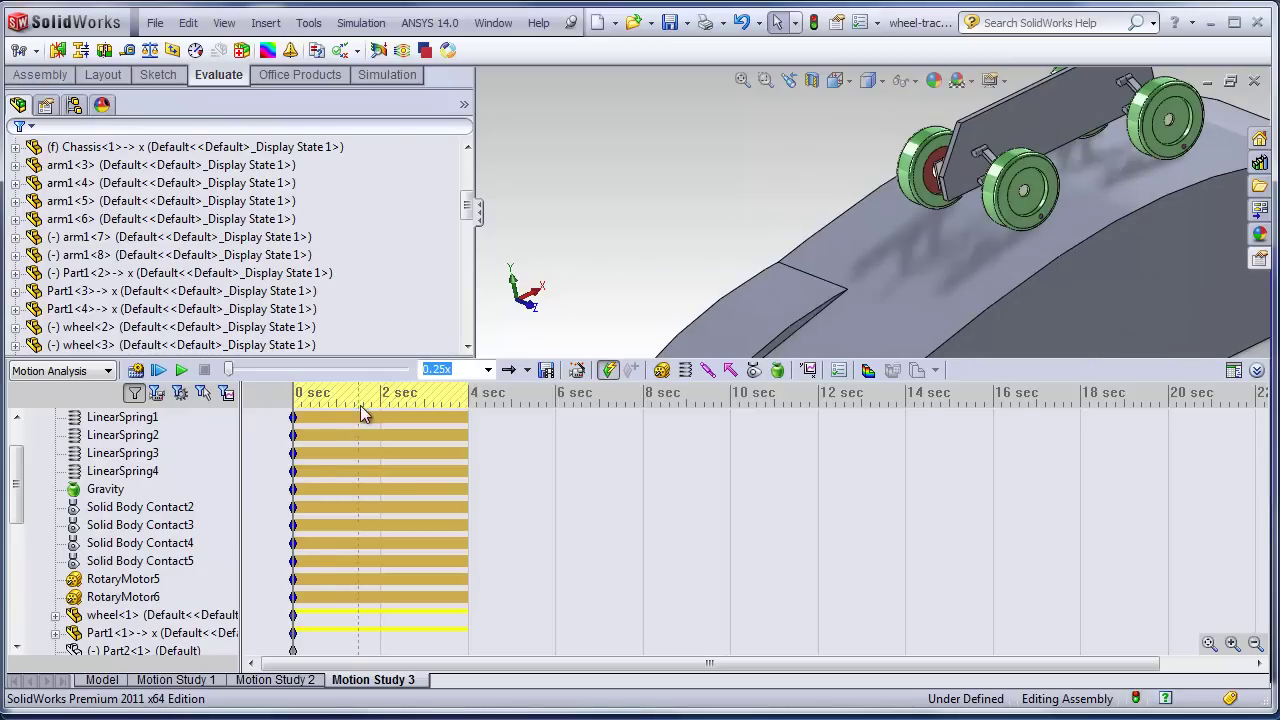
pyautogui.click(158, 370)
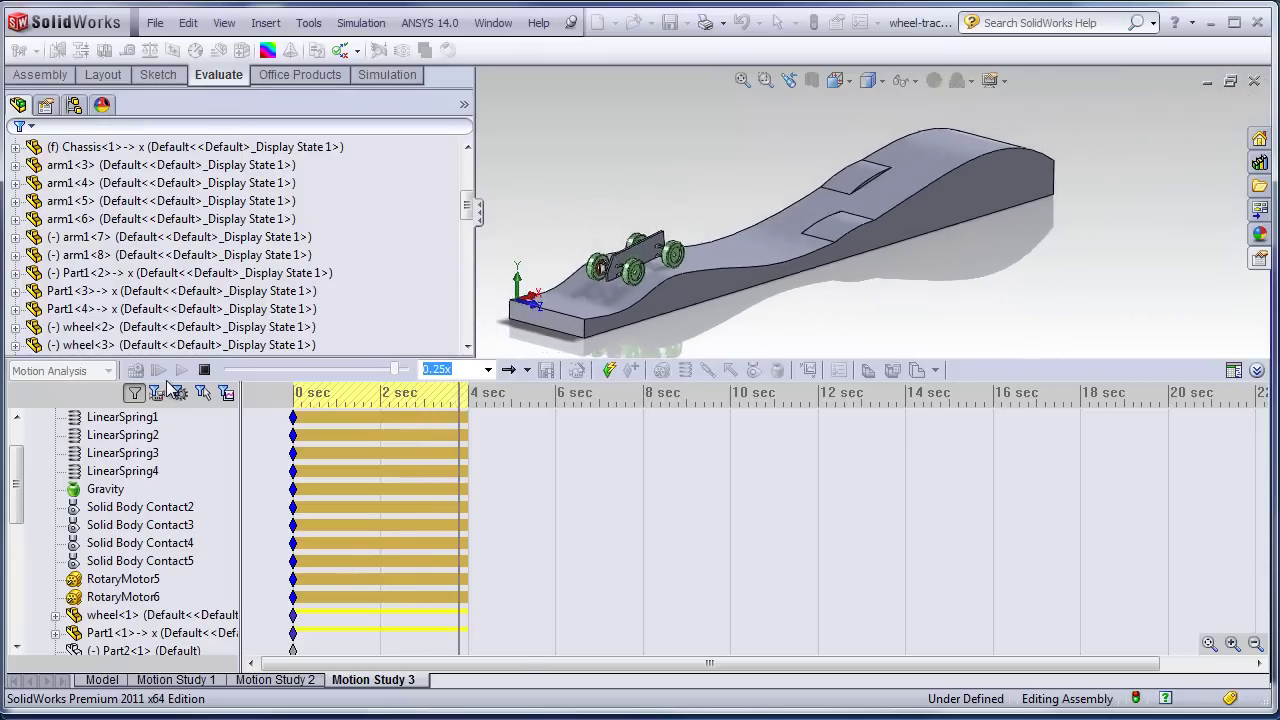
pyautogui.click(490, 371)
pyautogui.click(484, 414)
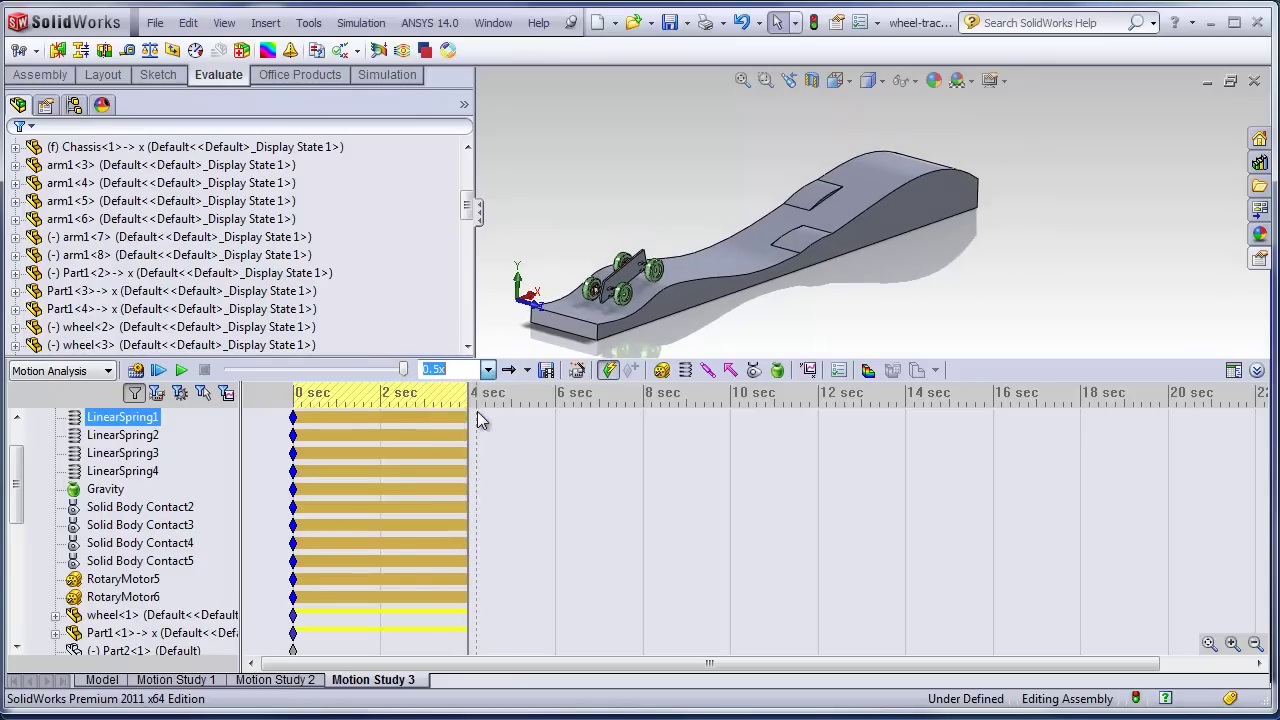
pyautogui.click(157, 370)
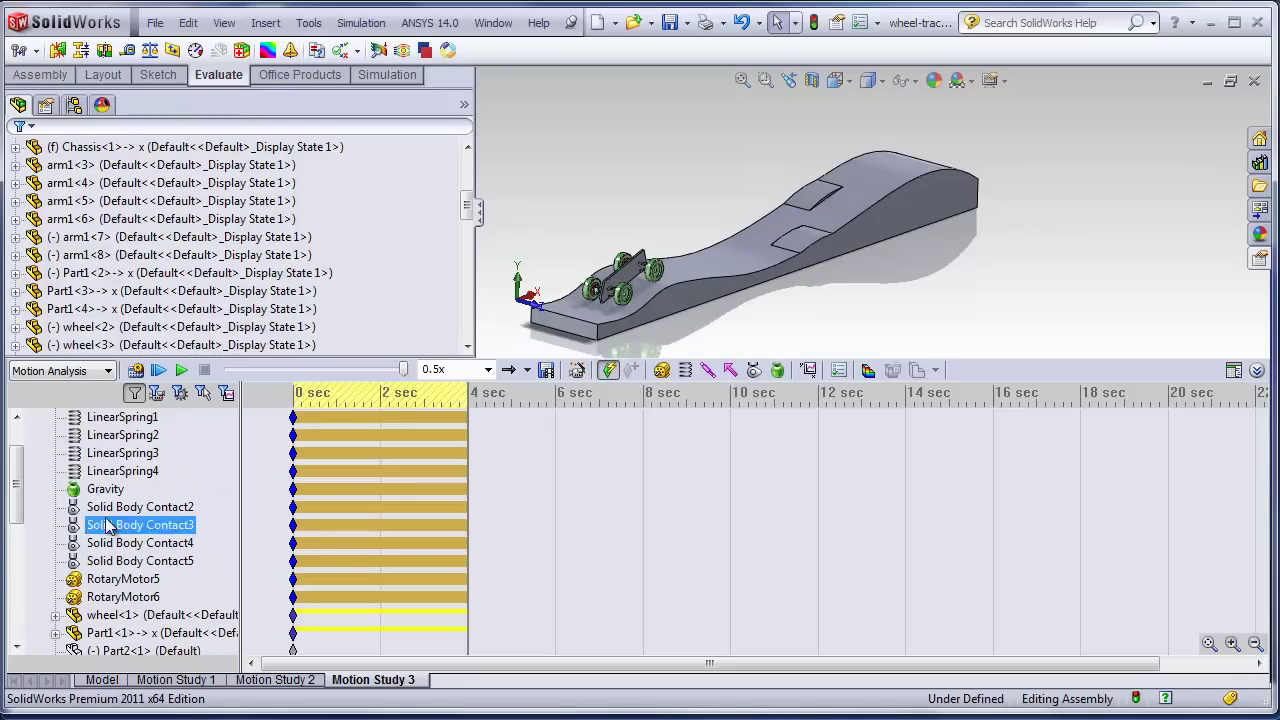
# Look up the commands available for the wheel-track-assy2 assembly and switch to the TrackAssy model in Adams/View.
pyautogui.scroll(1, 16, 445)
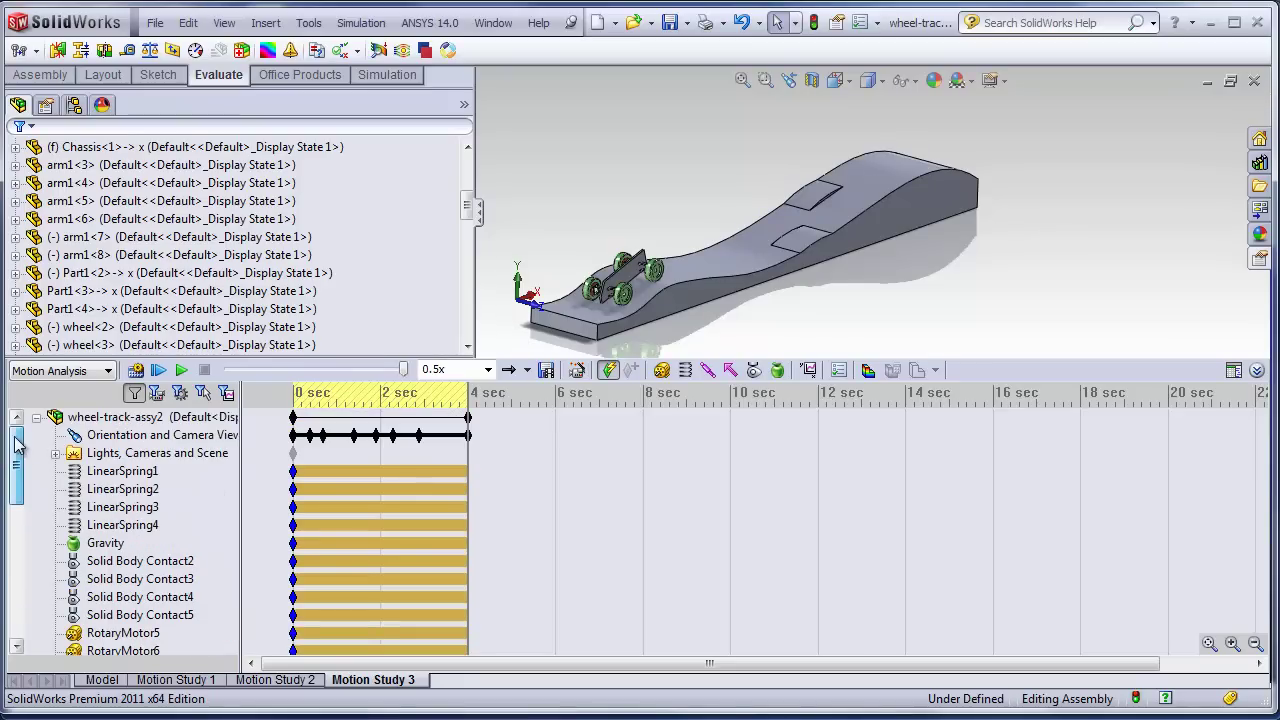
pyautogui.rightClick(137, 424)
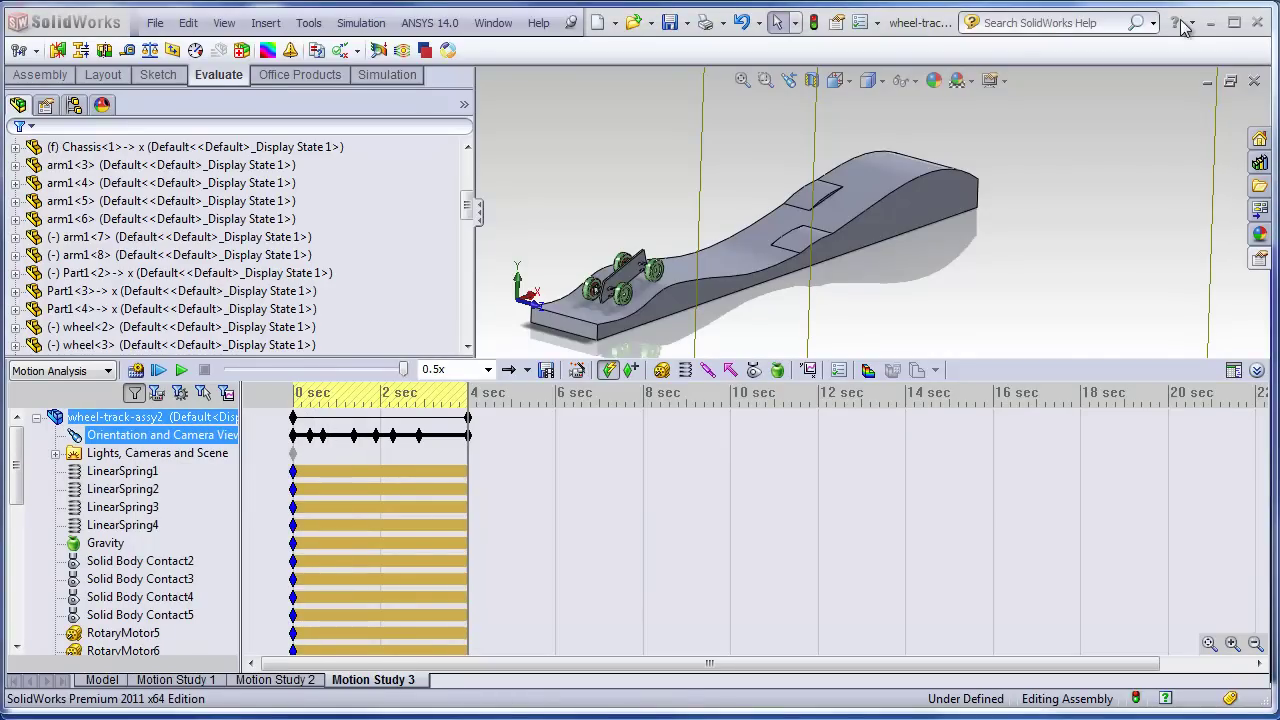
pyautogui.click(1211, 24)
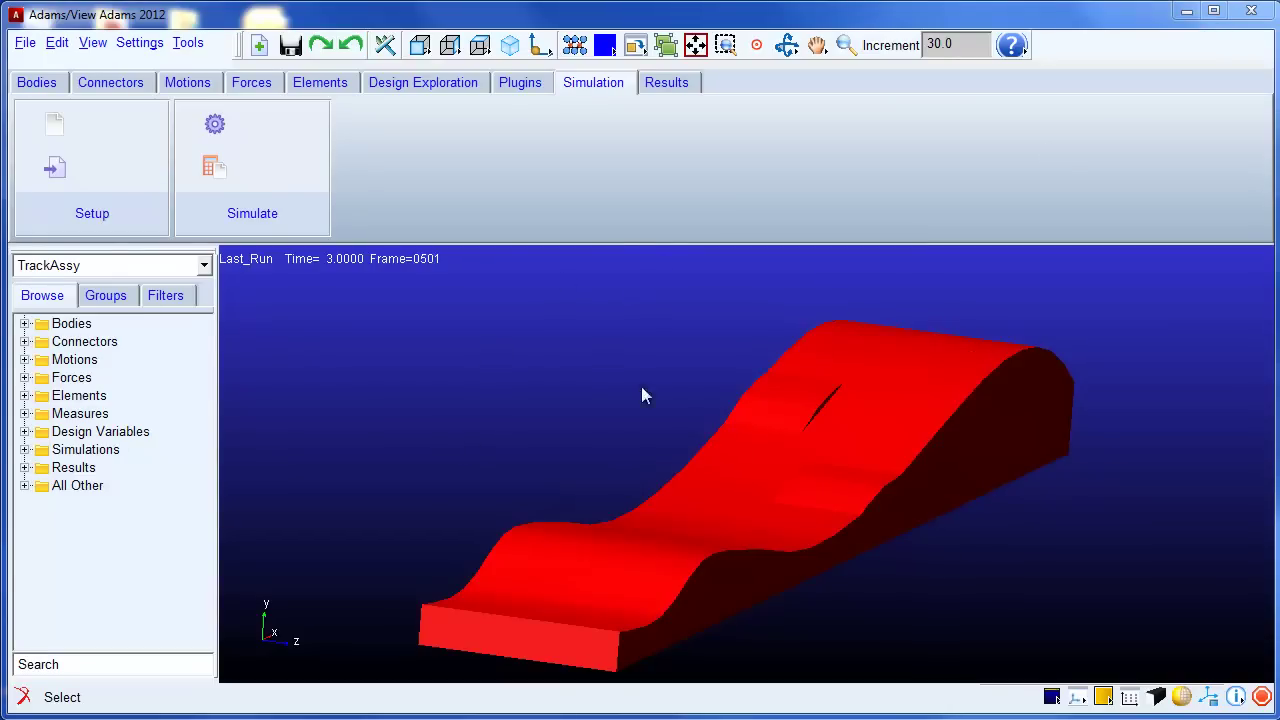
pyautogui.click(1275, 388)
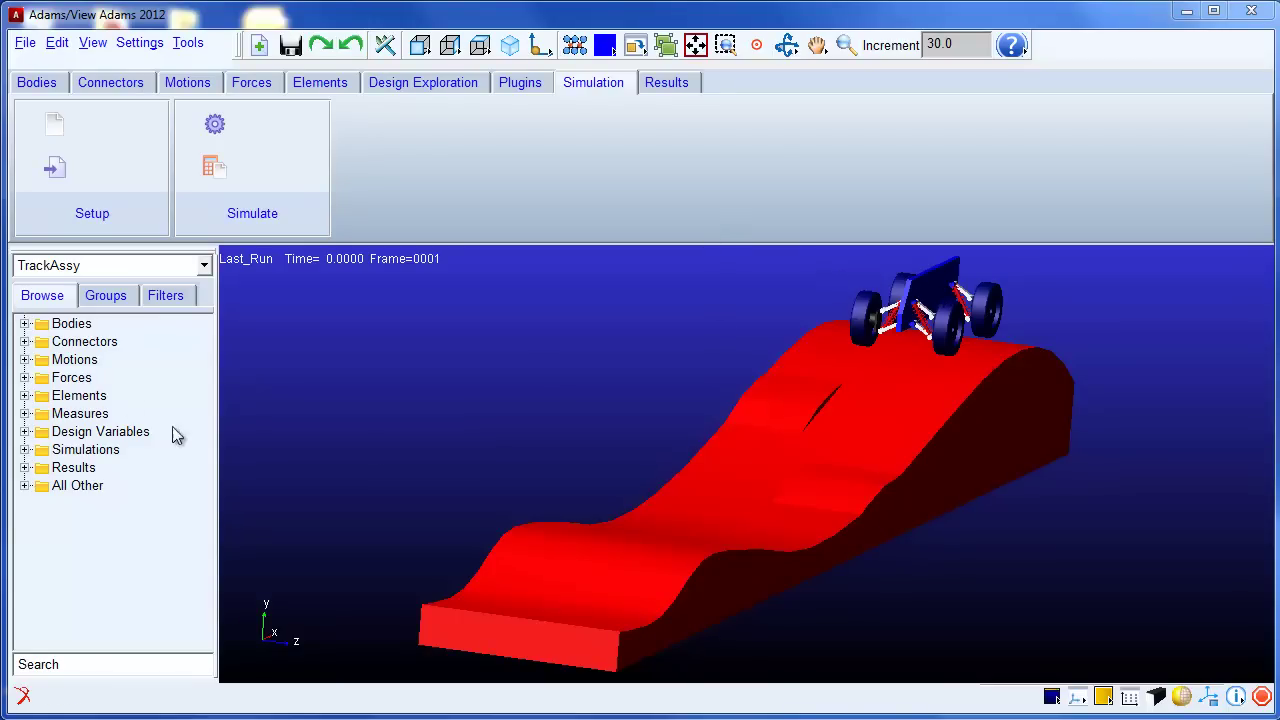
# Expand TrackAssy's bodies and highlight the suspension arms arm1_8, arm1_4 and arm1_5 in a close-up of the vehicle.
pyautogui.click(25, 324)
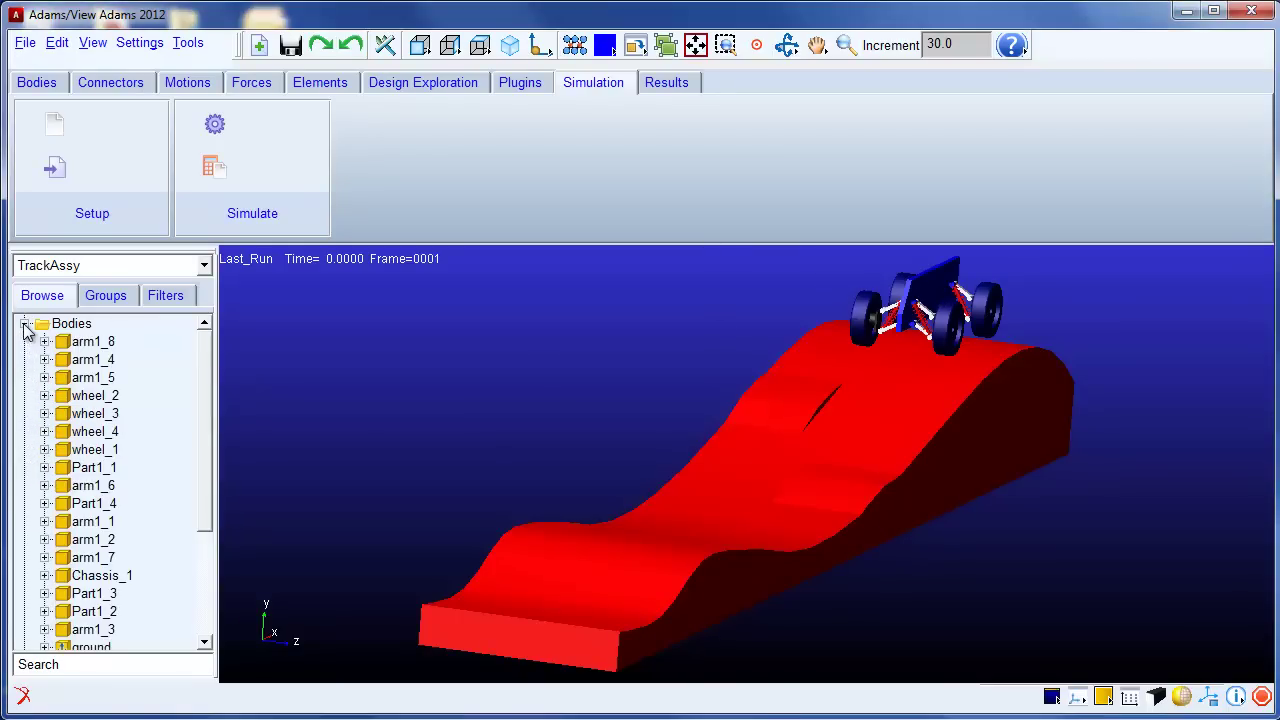
pyautogui.click(72, 342)
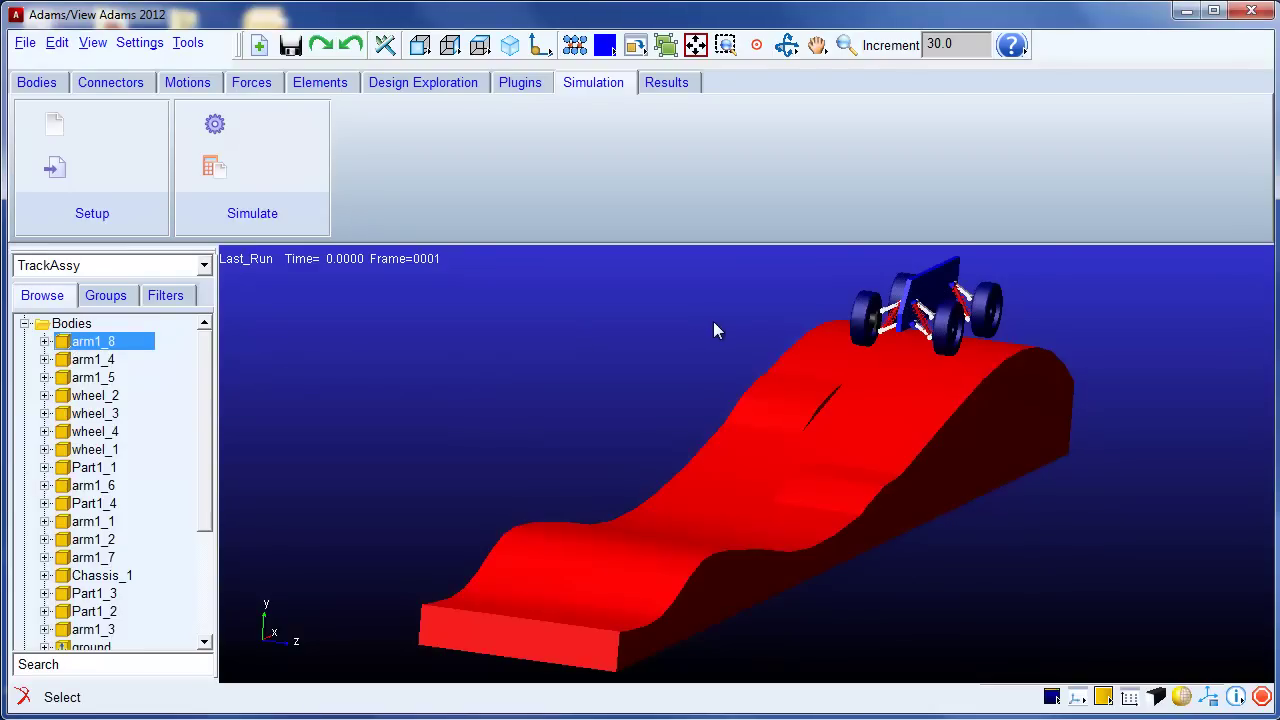
pyautogui.press('w')
pyautogui.moveTo(808, 253); pyautogui.dragTo(1055, 378)
pyautogui.click(90, 342)
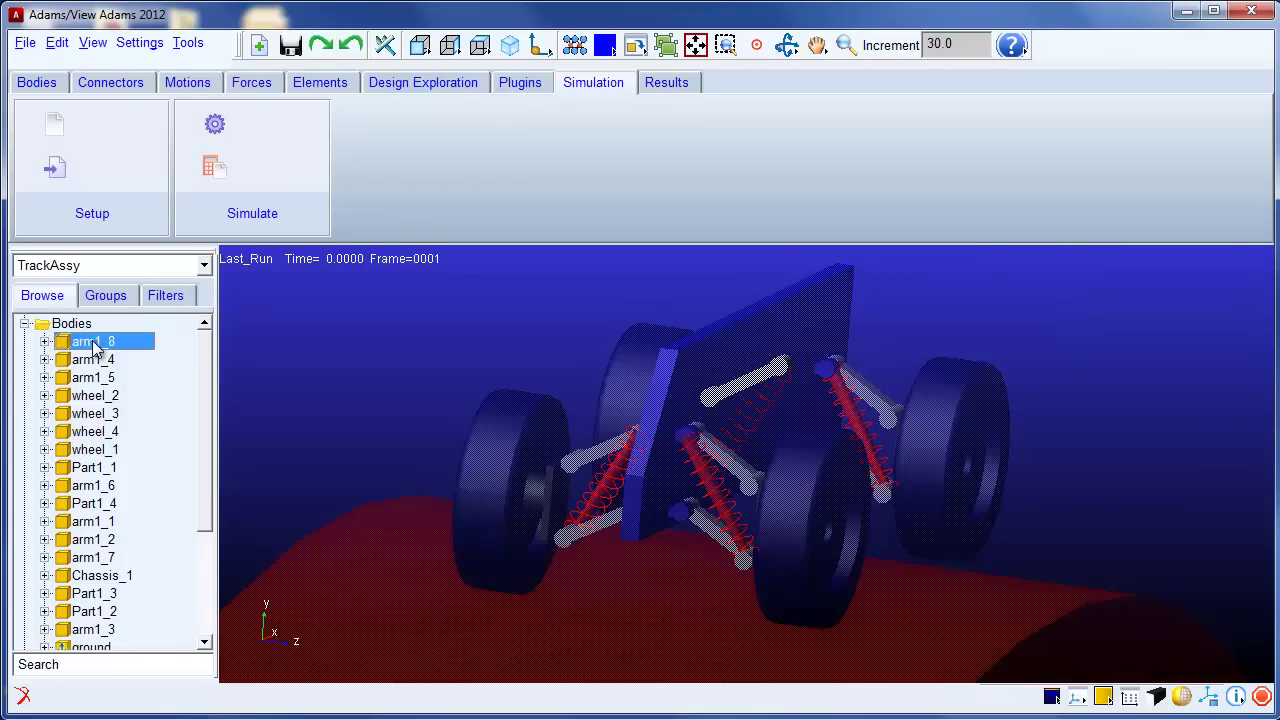
pyautogui.click(90, 359)
pyautogui.click(88, 379)
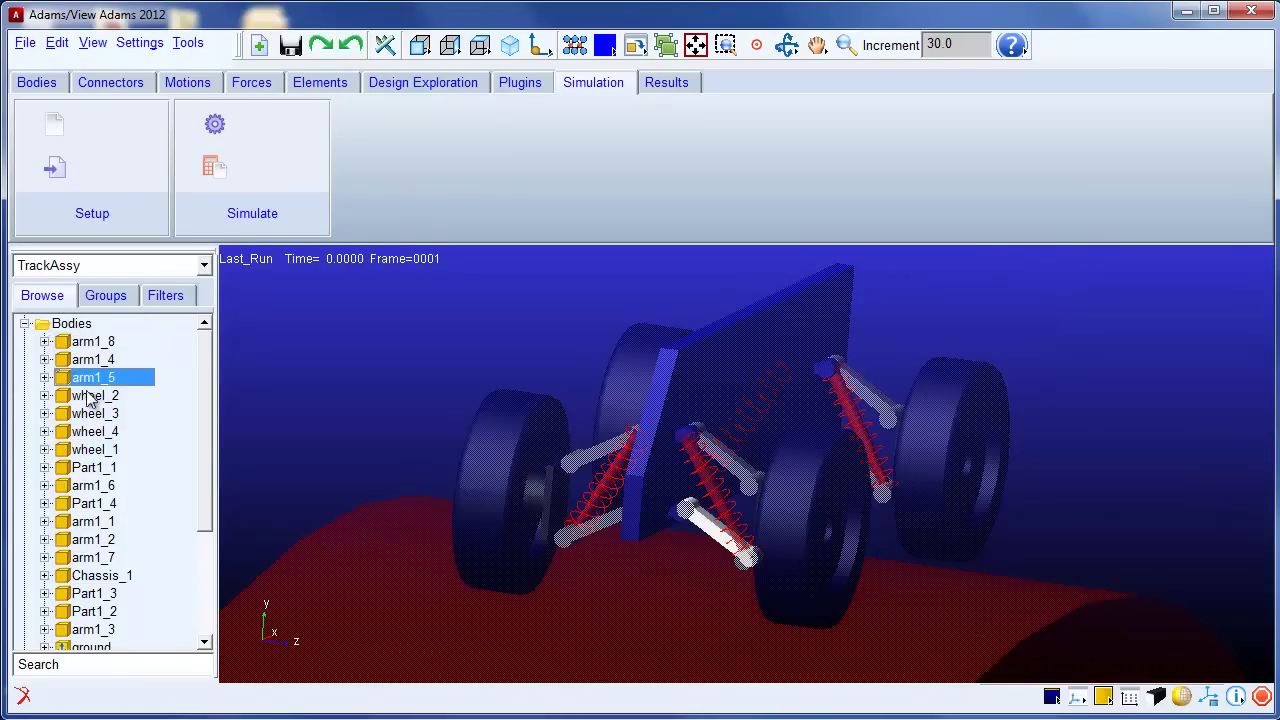
# Highlight the bodies wheel_3, Part1_1 and Chassis_1 to identify them on the vehicle, and collapse the Bodies group.
pyautogui.click(89, 418)
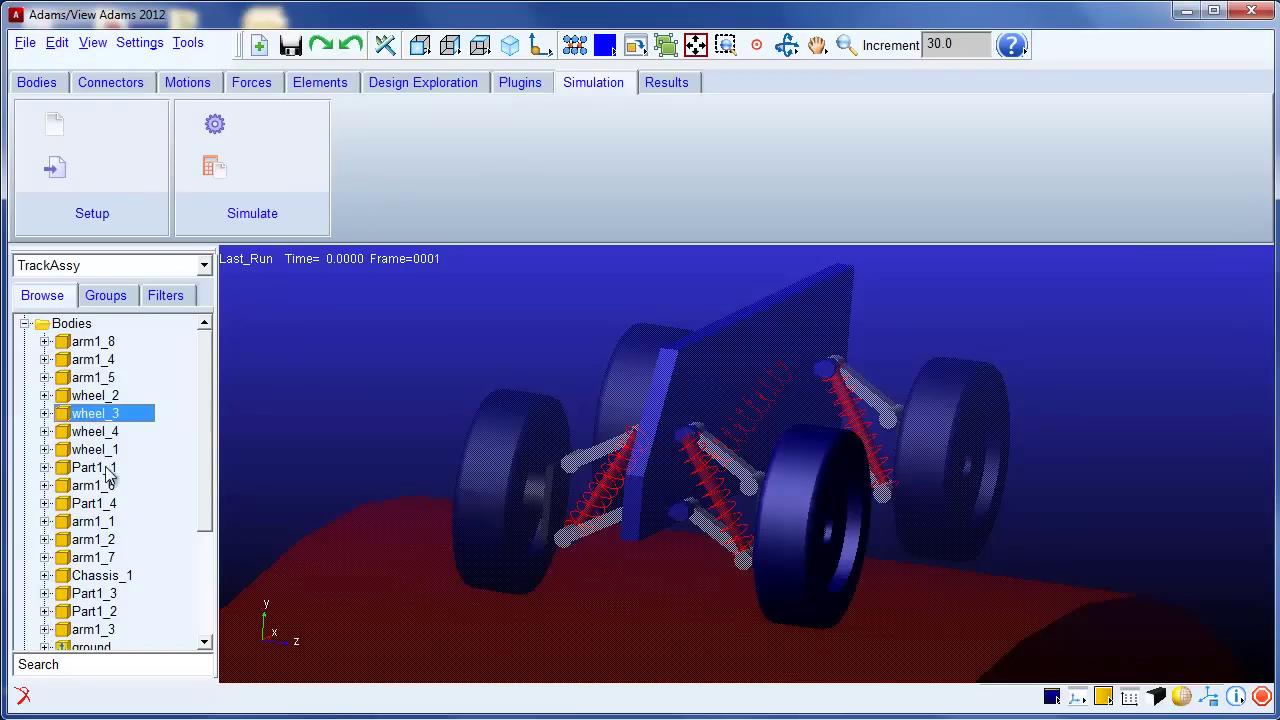
pyautogui.click(104, 467)
pyautogui.scroll(-1, 211, 497)
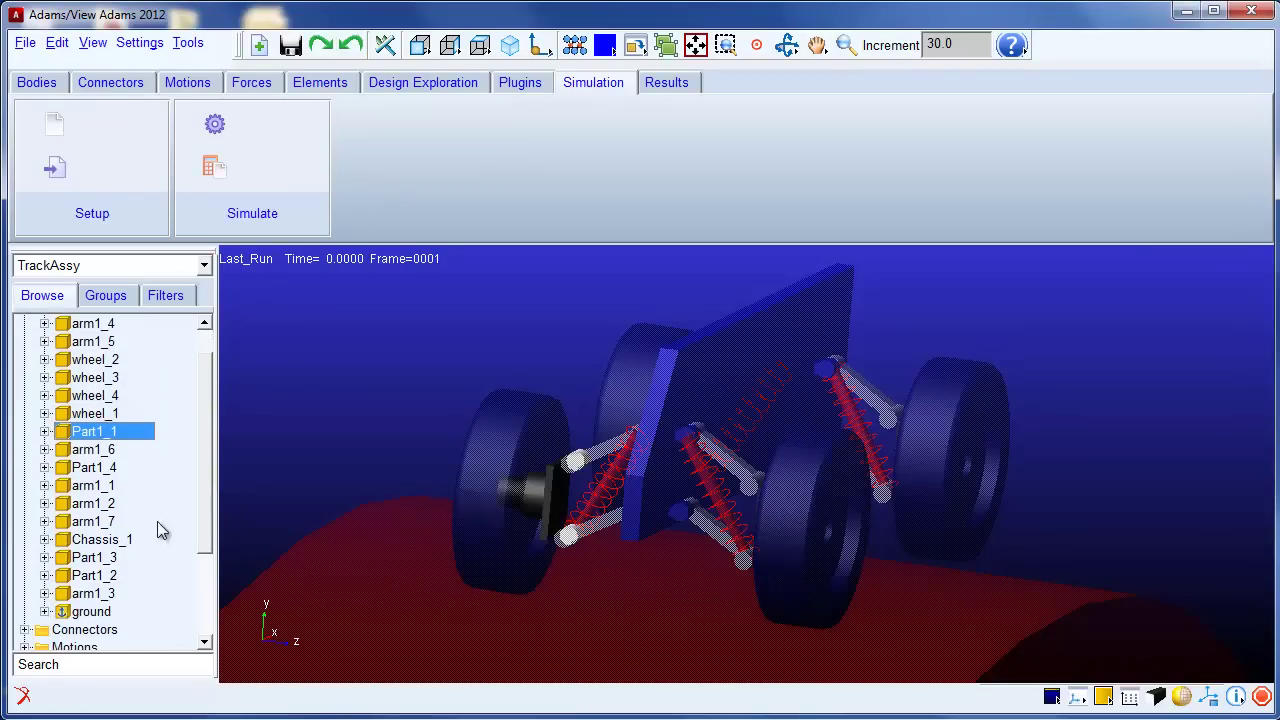
pyautogui.click(116, 540)
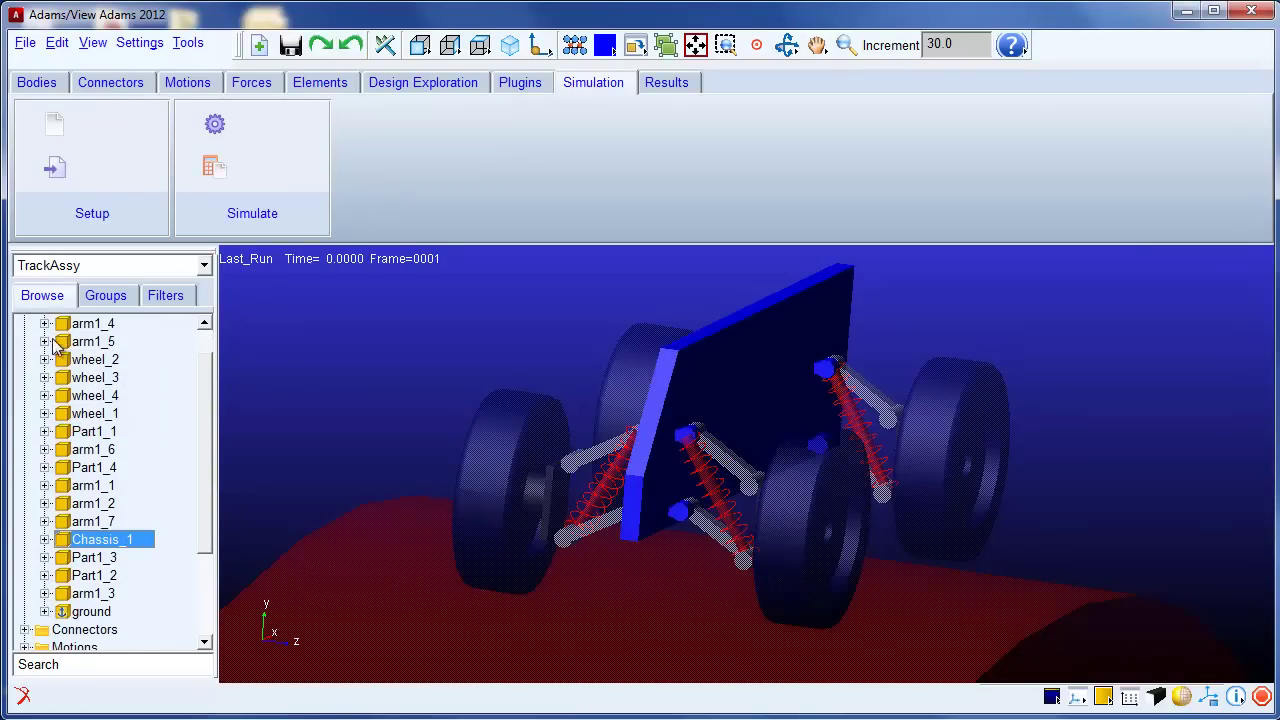
pyautogui.scroll(1, 100, 390)
pyautogui.click(24, 323)
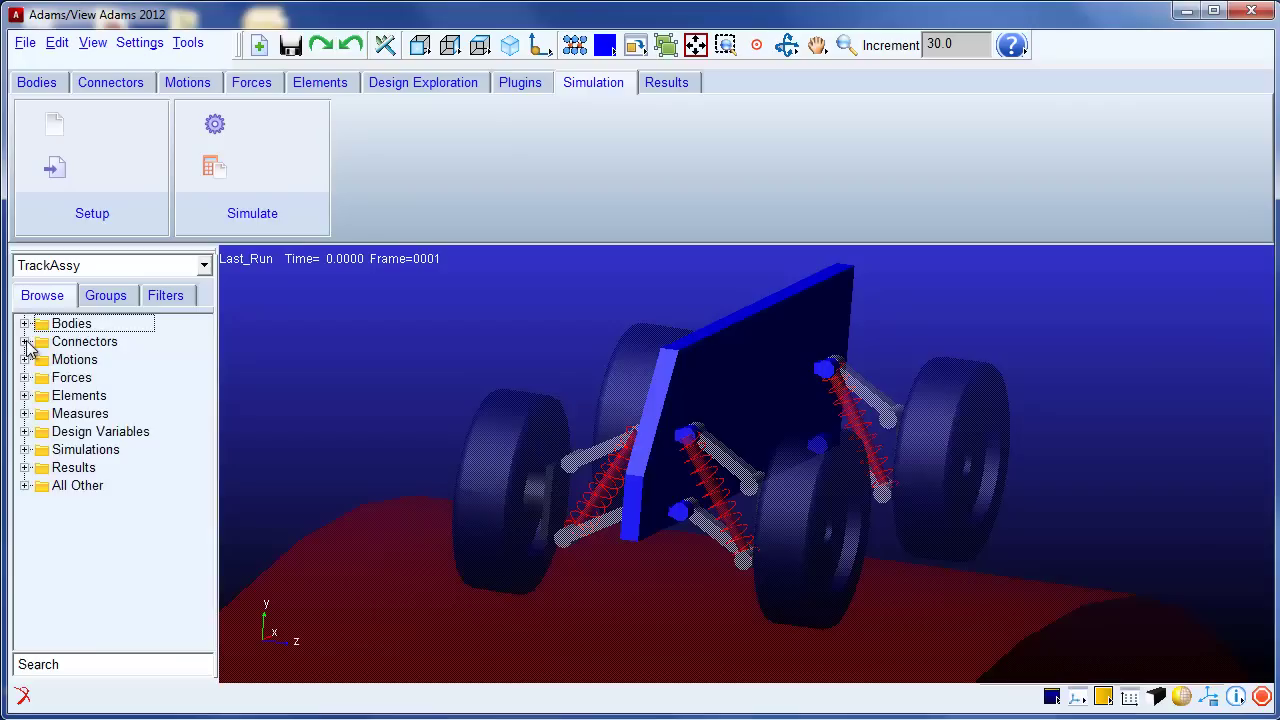
# Review the list of joints among TrackAssy's connectors.
pyautogui.click(24, 341)
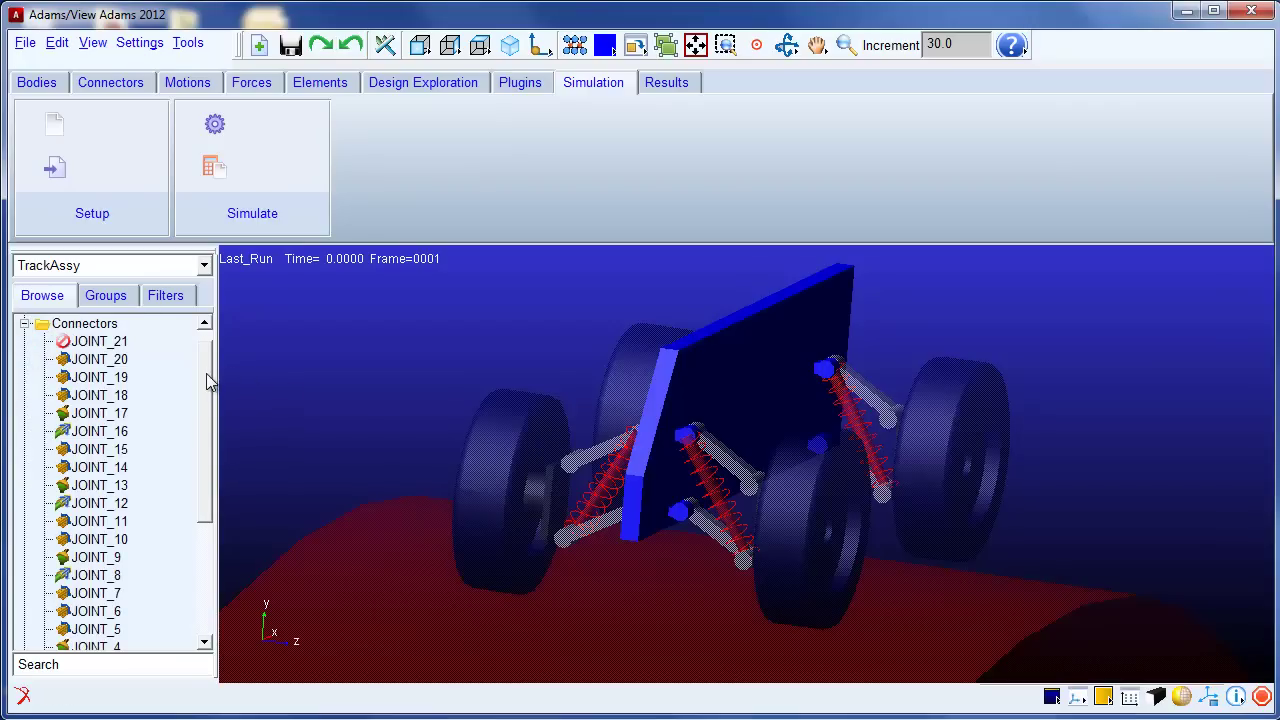
pyautogui.moveTo(208, 374)
pyautogui.mouseDown()
pyautogui.moveTo(208, 354)
pyautogui.moveTo(208, 424)
pyautogui.moveTo(206, 368)
pyautogui.mouseUp()
pyautogui.click(26, 342)
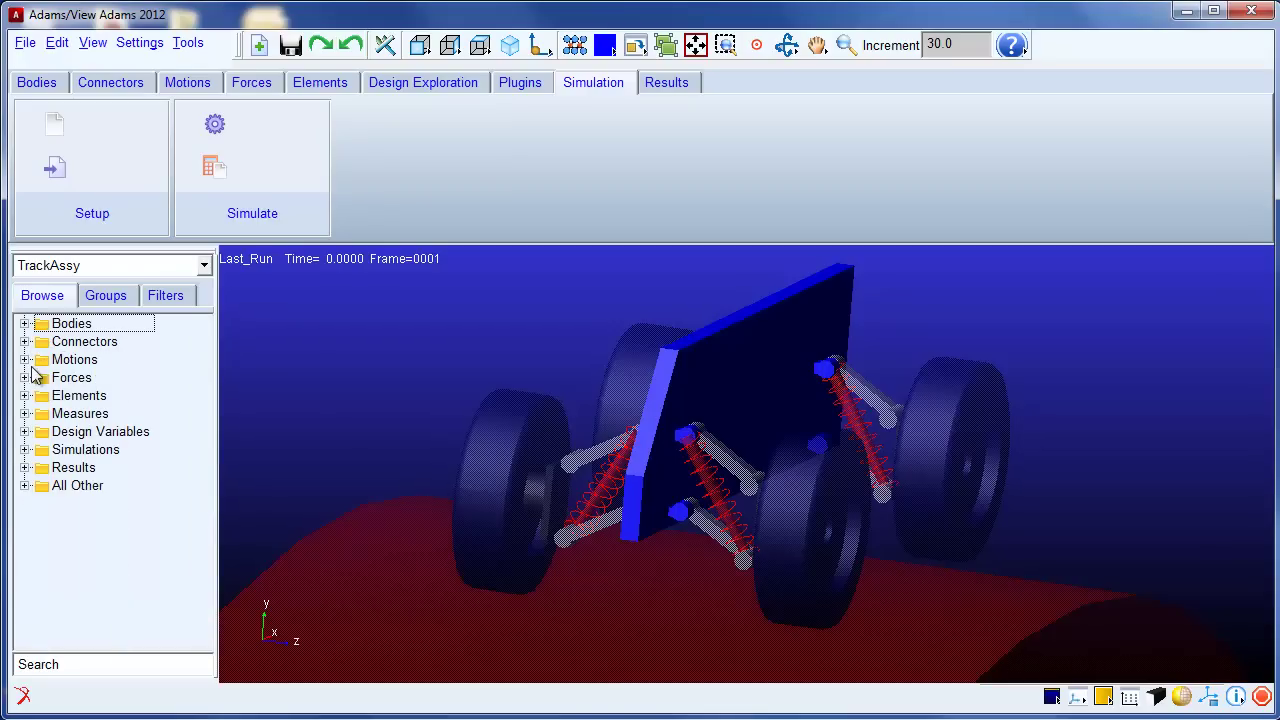
# Review the model's motions MOTION_2 and MOTION_1 and its spring, contact and gravity forces.
pyautogui.click(25, 360)
pyautogui.click(82, 378)
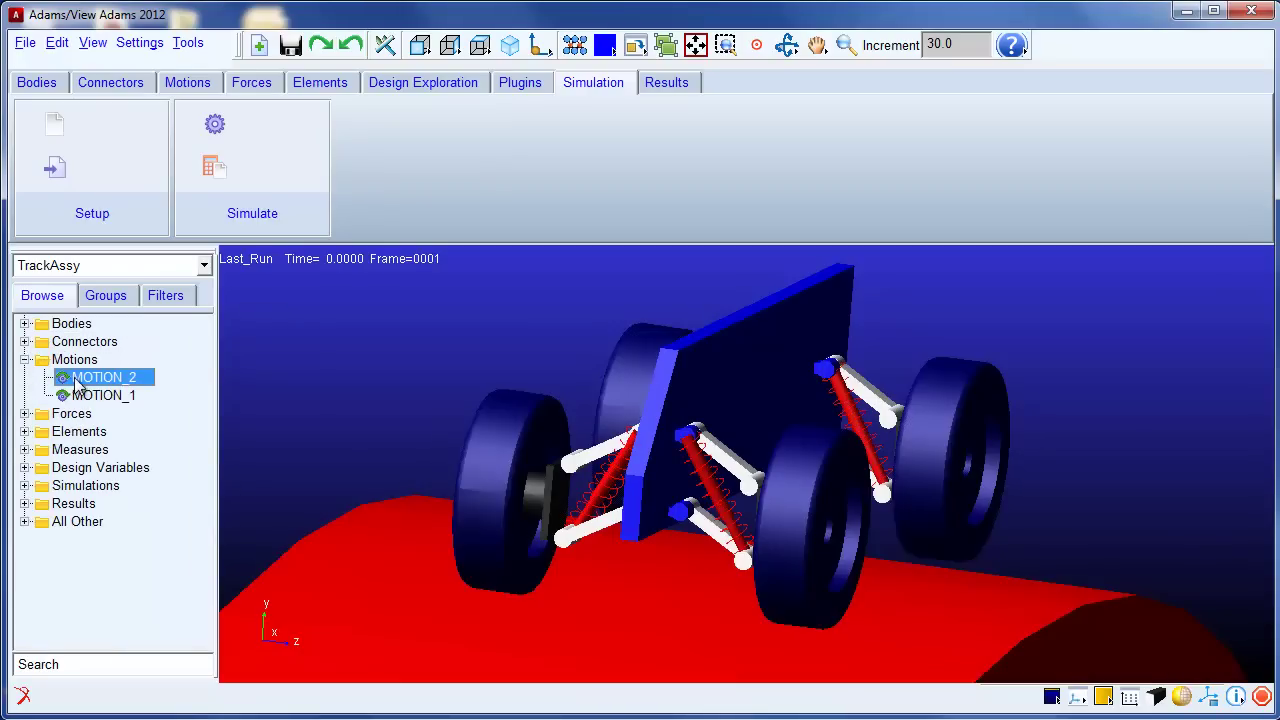
pyautogui.click(92, 397)
pyautogui.click(25, 360)
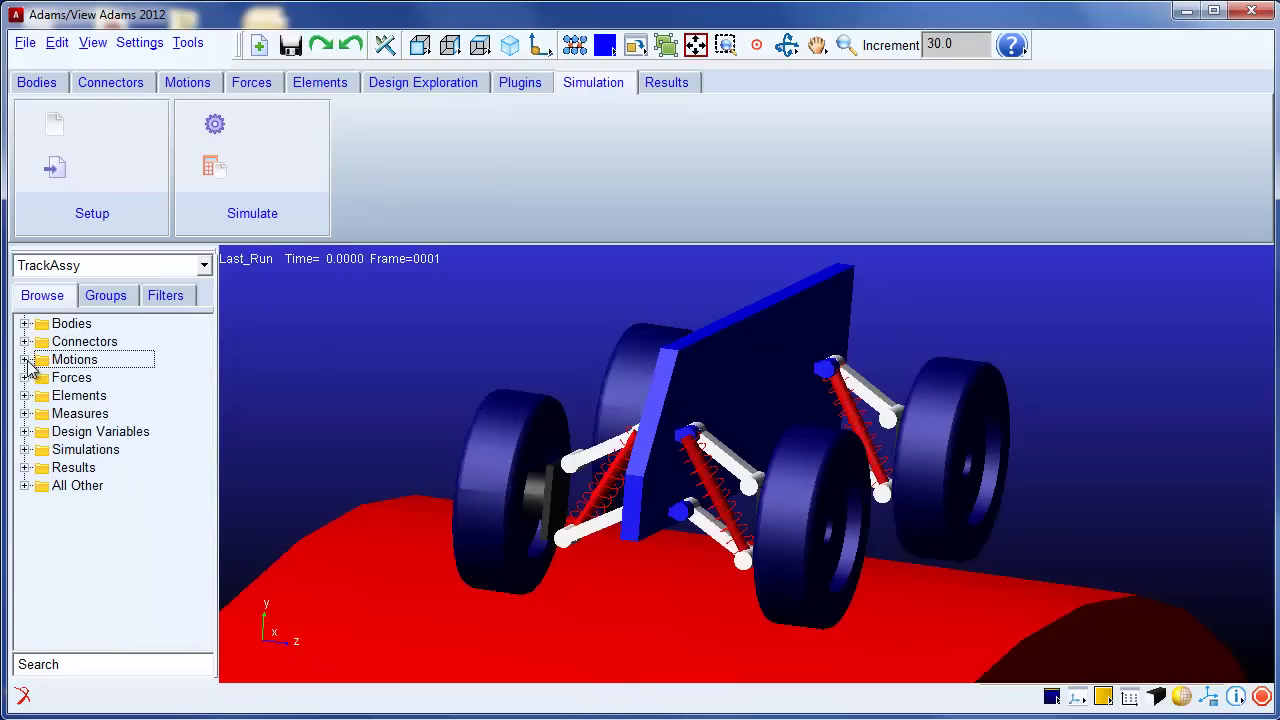
pyautogui.click(25, 378)
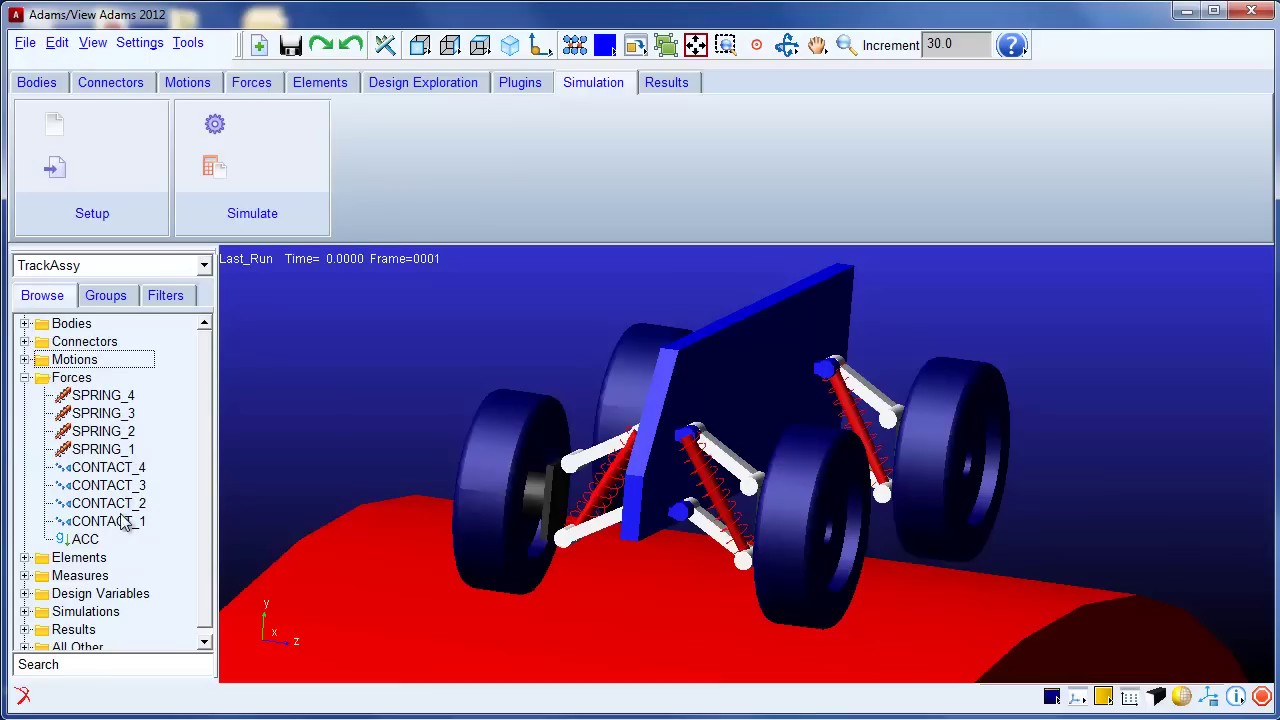
pyautogui.click(25, 379)
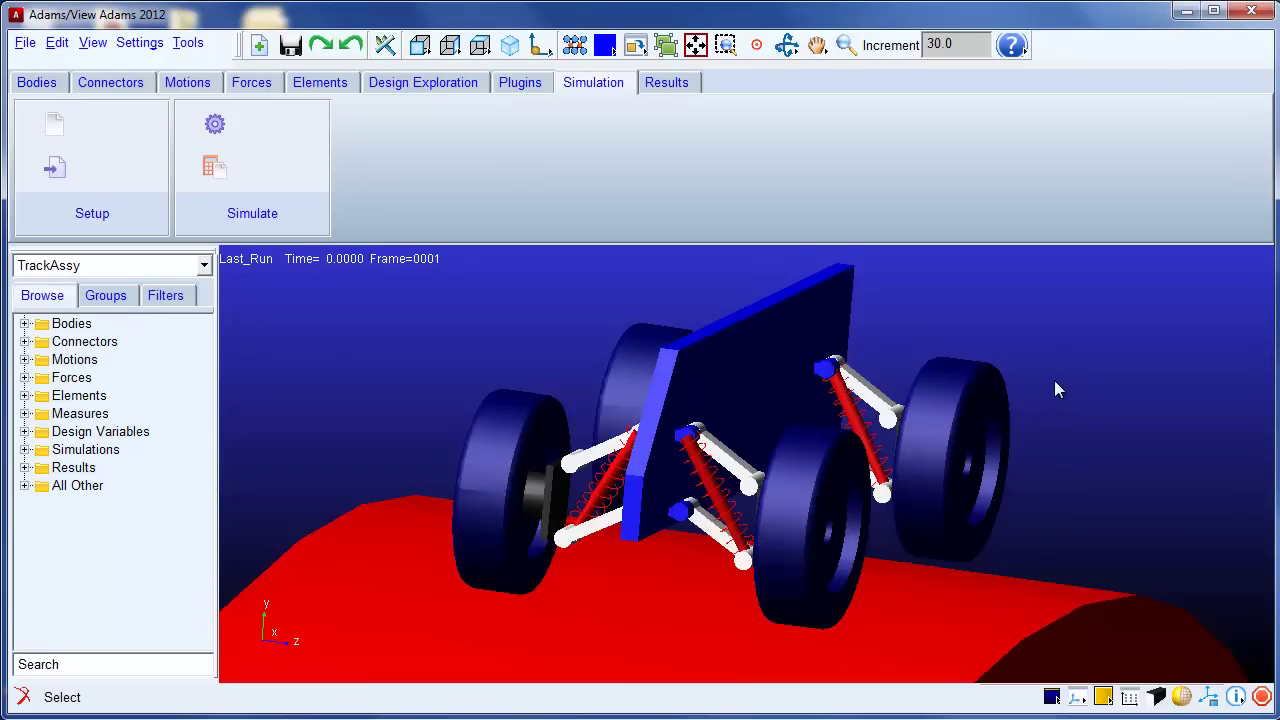
# Fit the whole track in view and bring up the animation controls for the Last_Run analysis, moved clear of the model.
pyautogui.press('f')
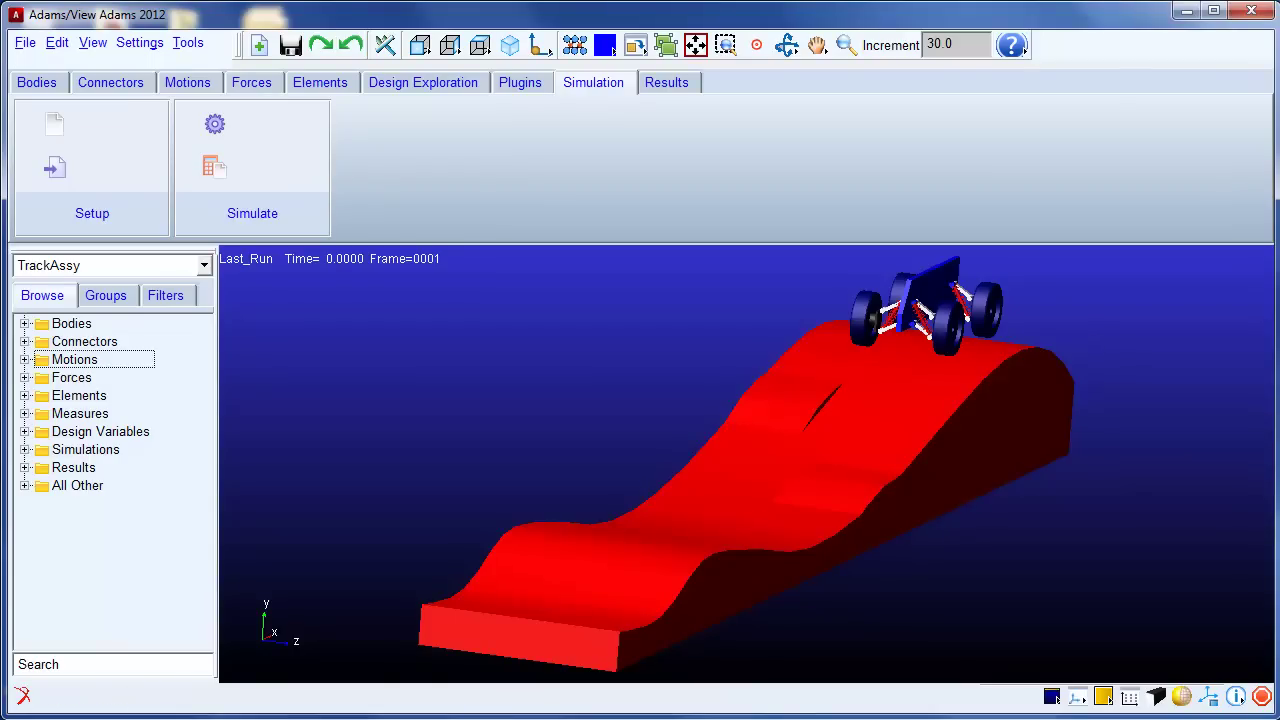
pyautogui.click(215, 124)
pyautogui.click(146, 507)
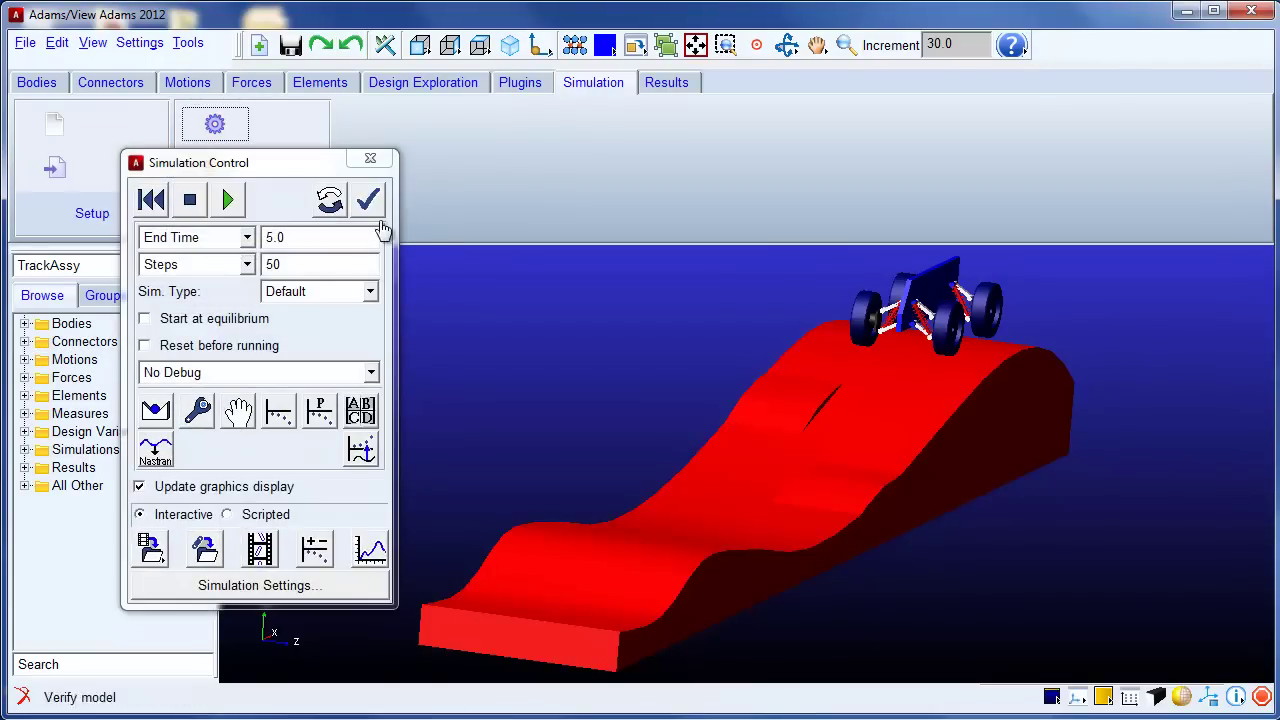
pyautogui.moveTo(314, 166); pyautogui.dragTo(1102, 179)
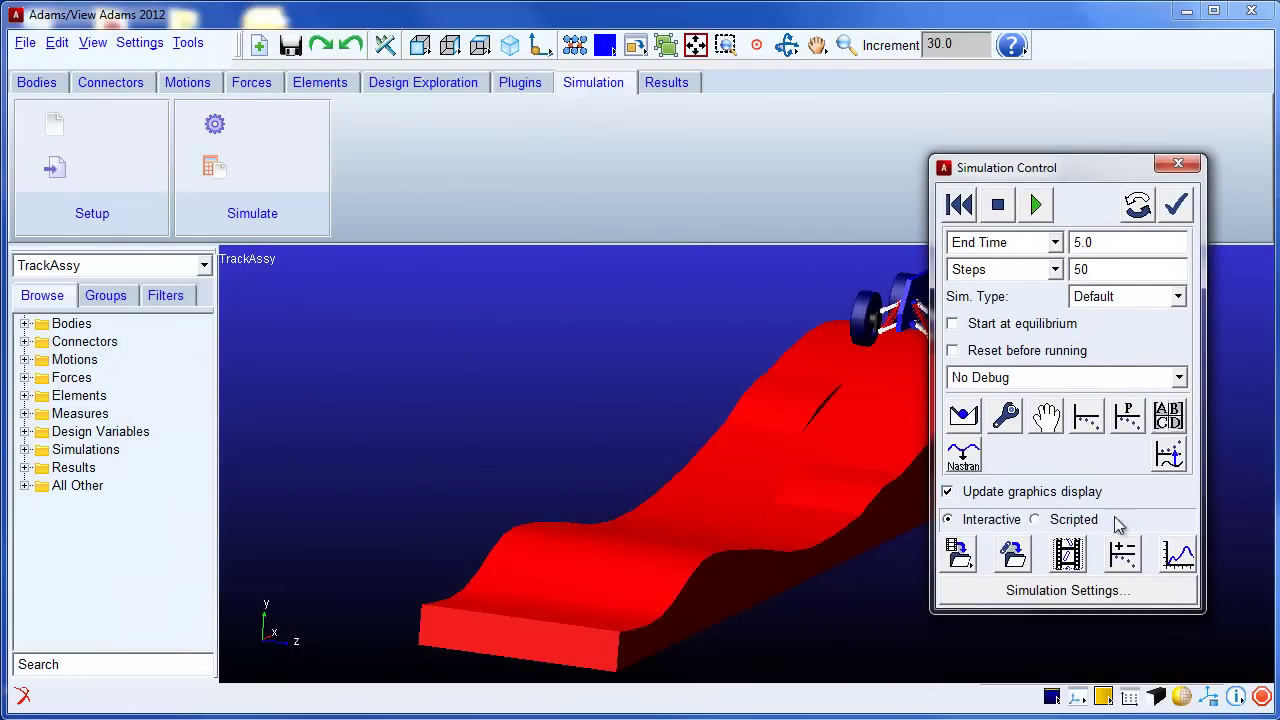
pyautogui.click(1070, 556)
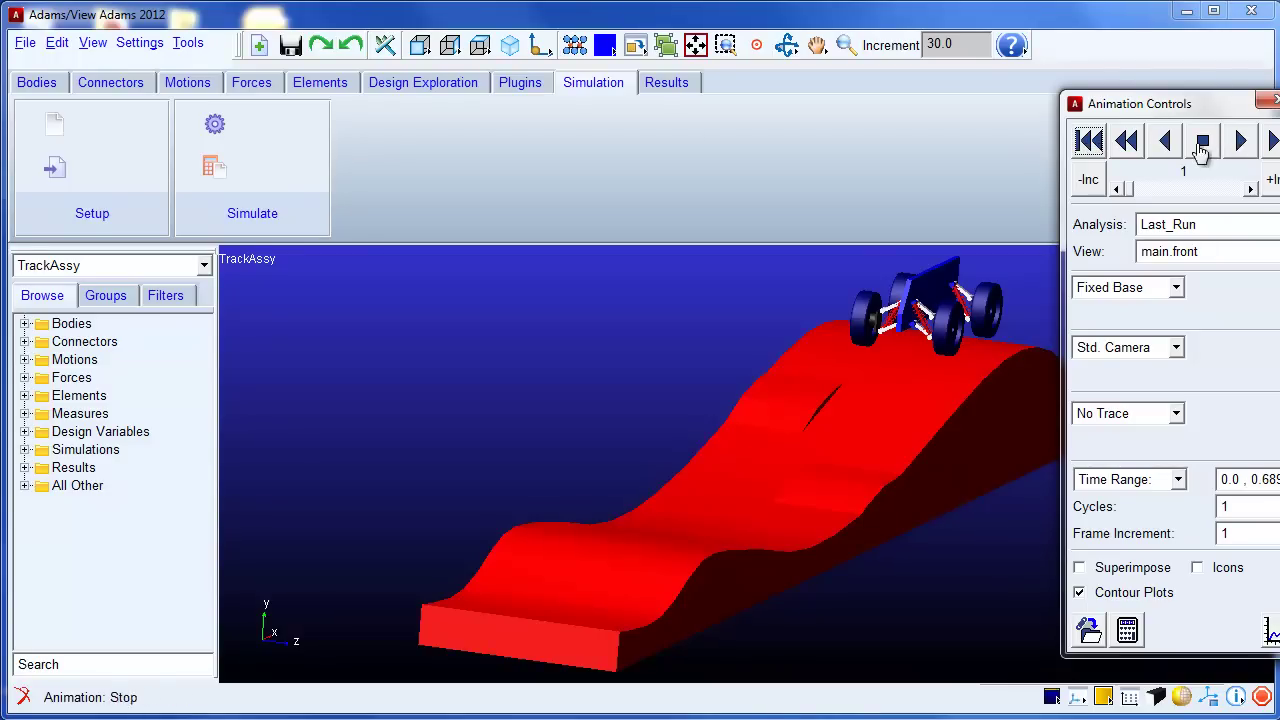
pyautogui.moveTo(1227, 105); pyautogui.dragTo(1279, 105)
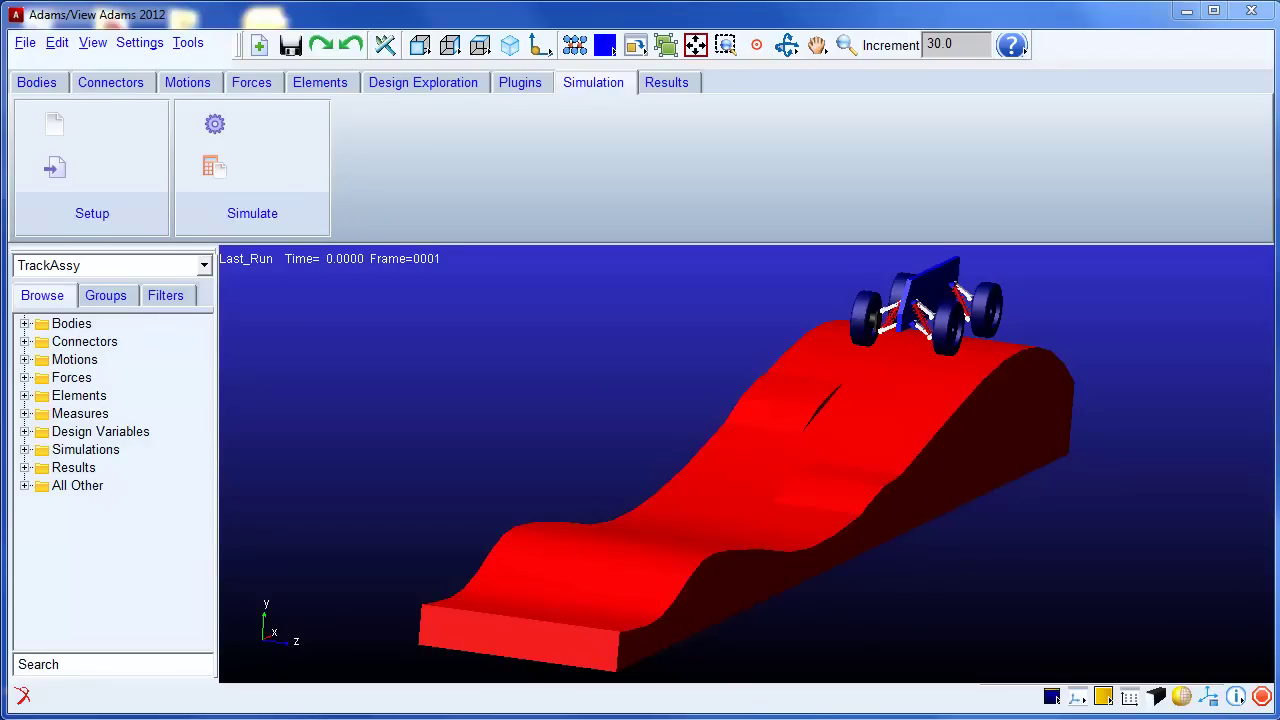
# Switch back to the SolidWorks motion study and highlight Solid Body Contact5.
pyautogui.click(1187, 12)
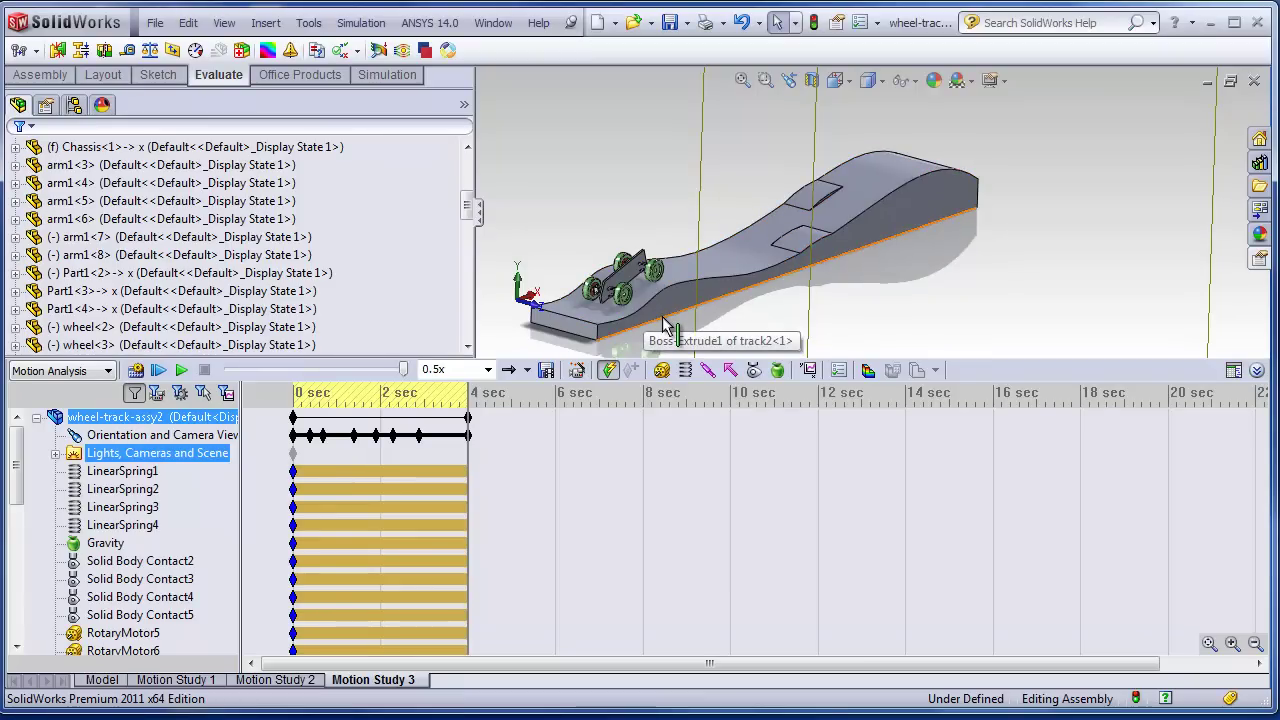
pyautogui.click(140, 614)
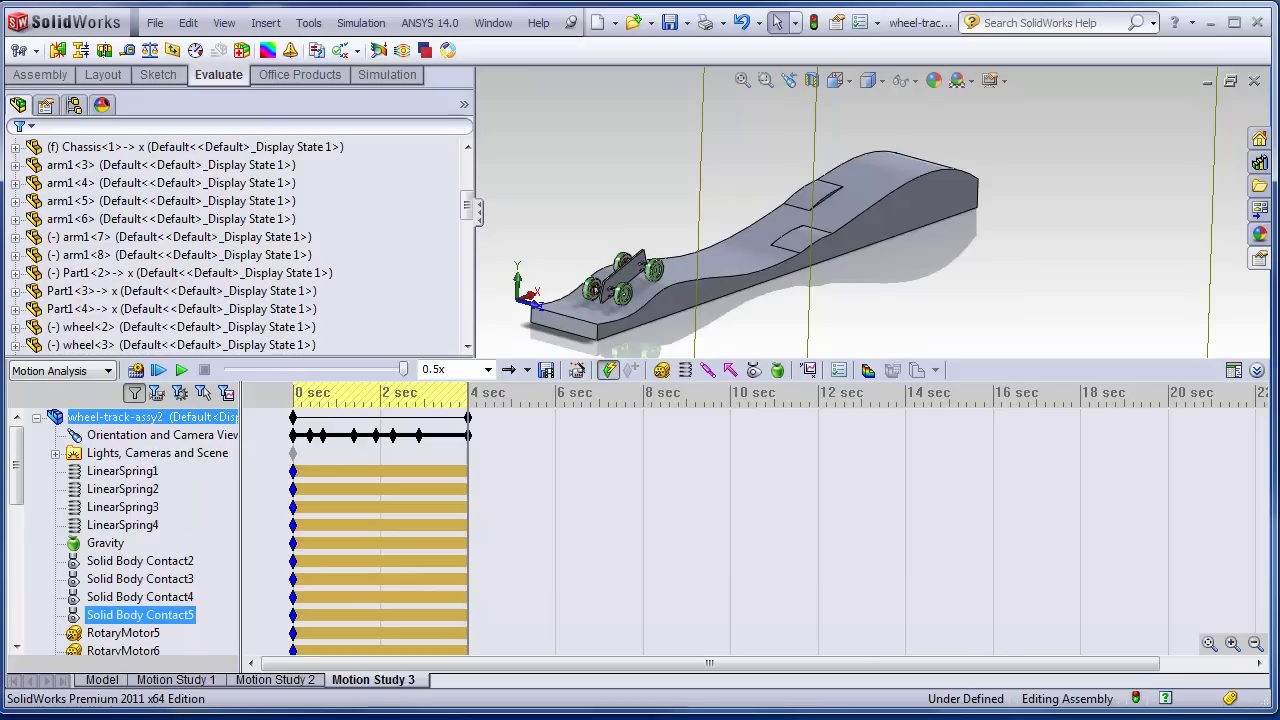